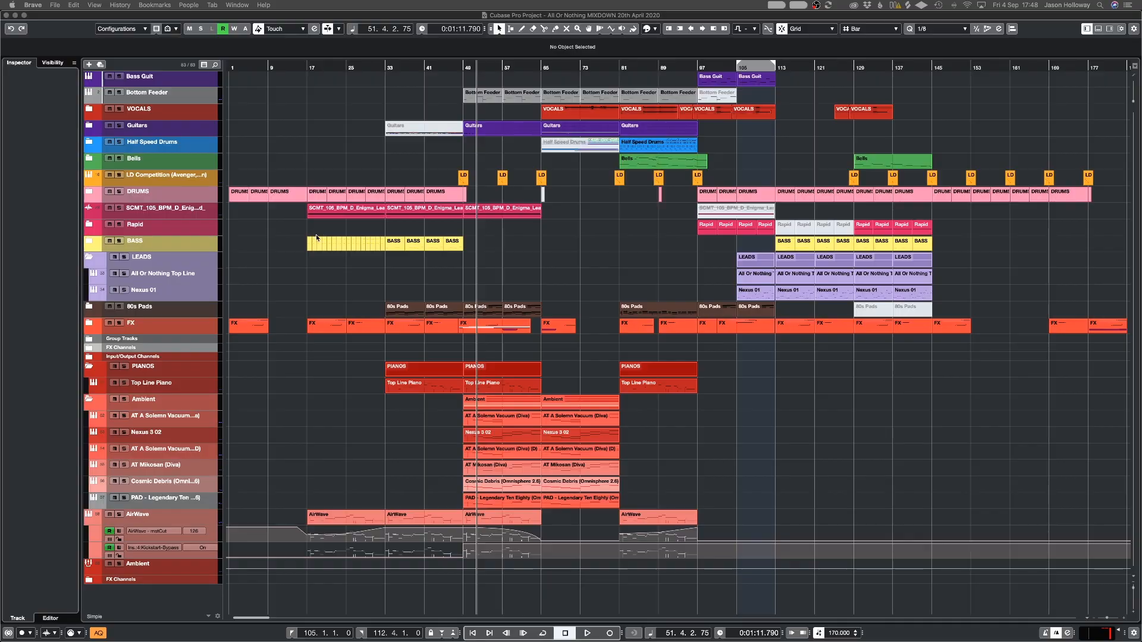
Place the playback cursor at bar 47 and examine the arrangement around the start of the Ambient section.
{"action": "left_click", "coordinate": [455, 67]}
{"action": "key", "text": "g"}
{"action": "key", "text": "h"}
{"action": "key", "text": "h"}
{"action": "key", "text": "h"}
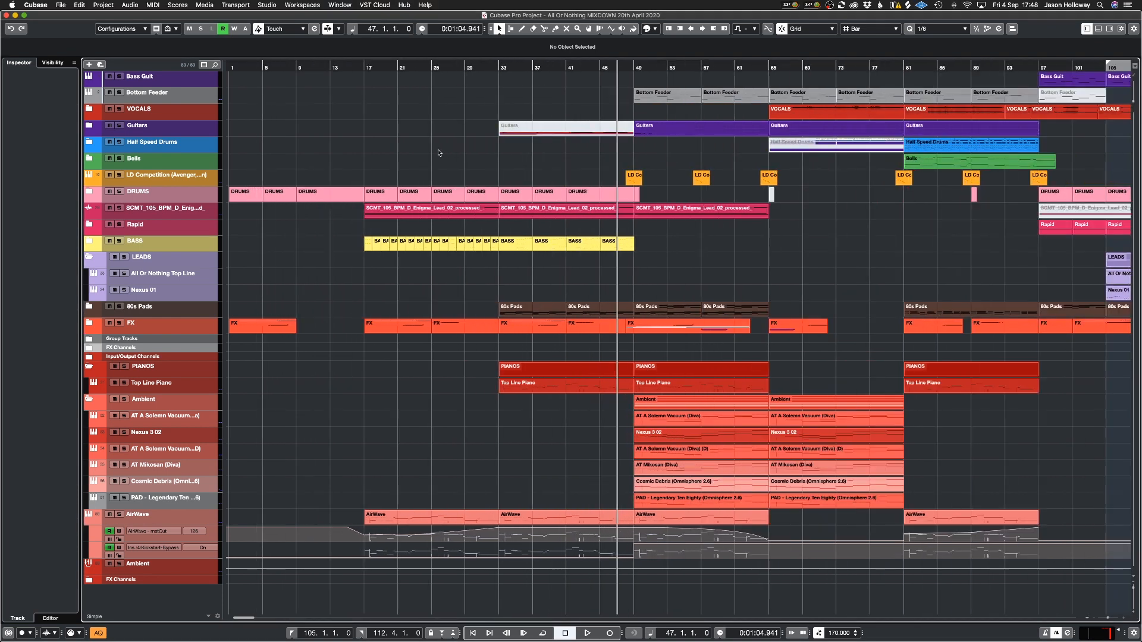
{"action": "key", "text": "h"}
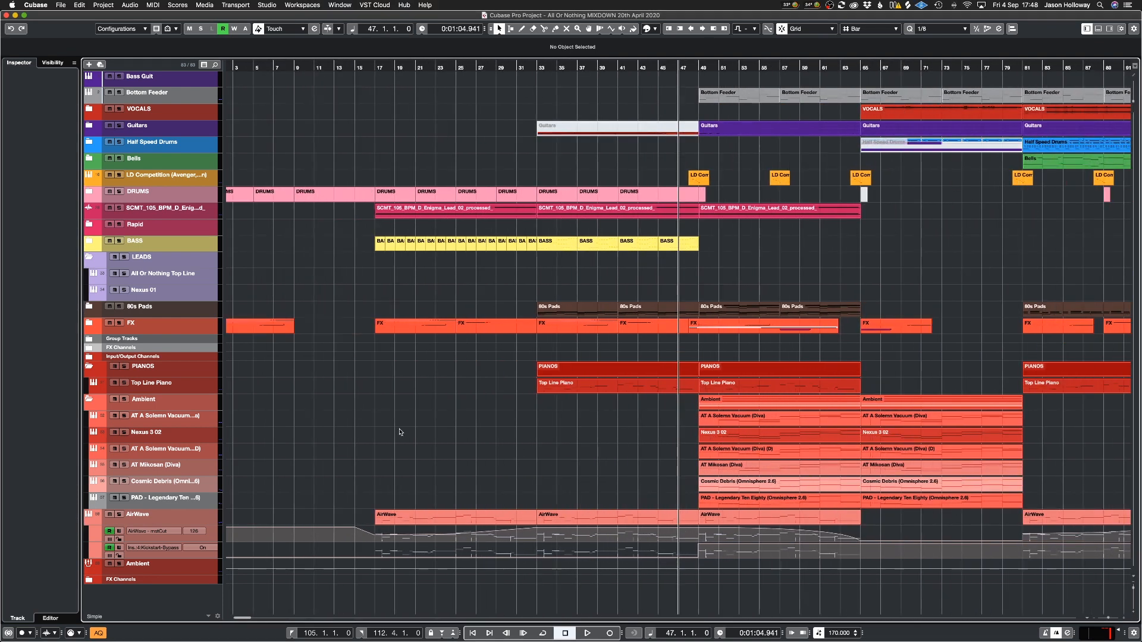
{"action": "key", "text": "g"}
{"action": "key", "text": "g"}
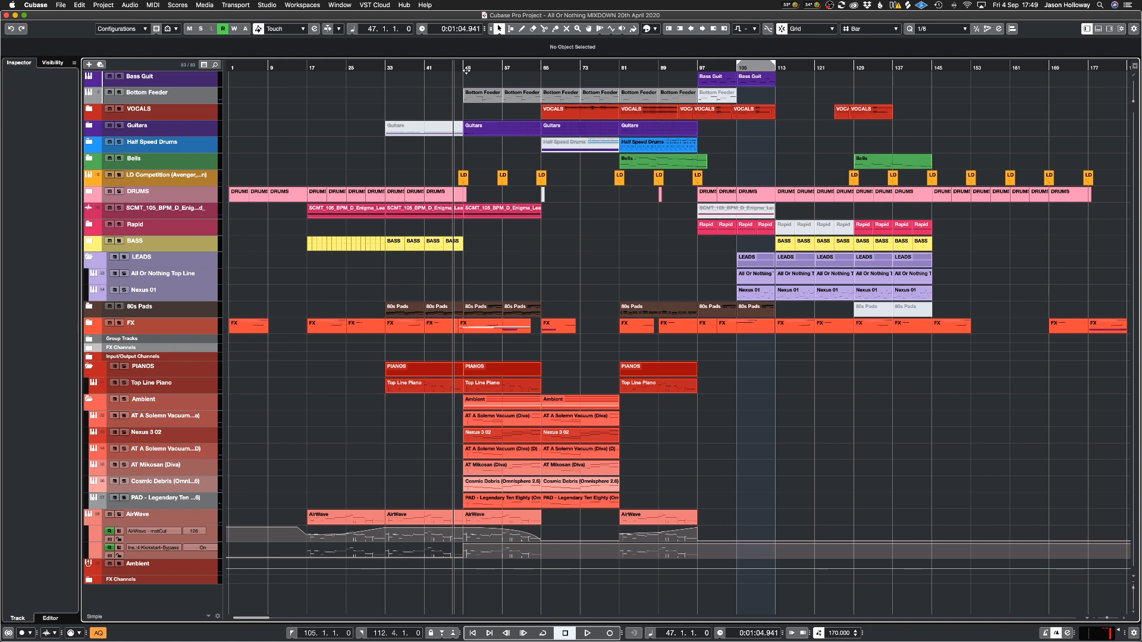
{"action": "key", "text": "h"}
{"action": "key", "text": "h"}
{"action": "key", "text": "h"}
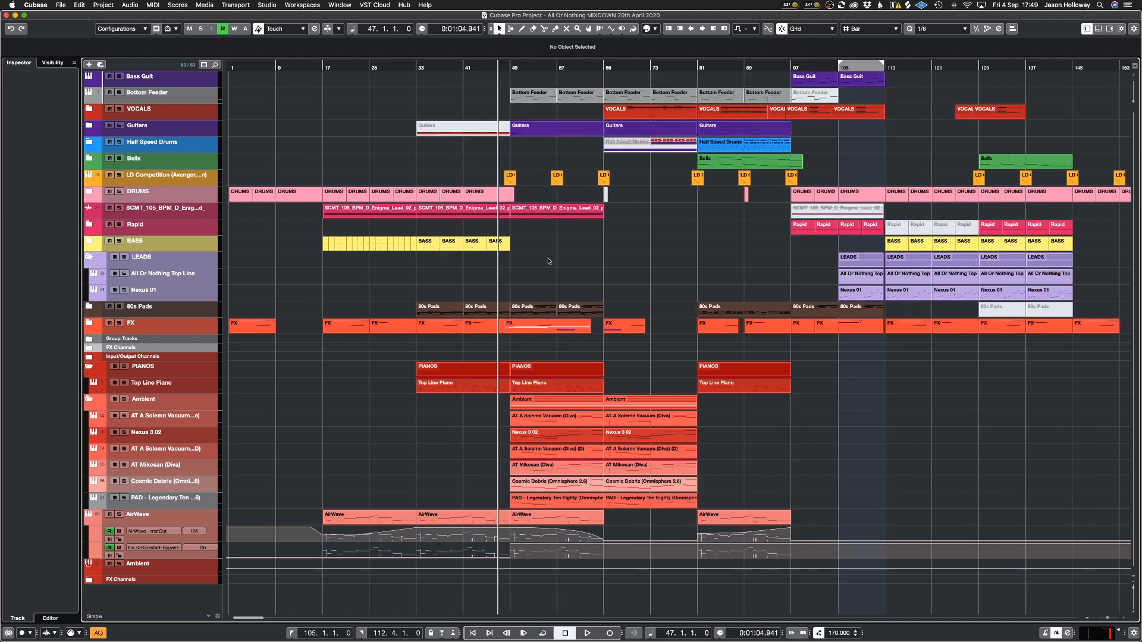
{"action": "key", "text": "h"}
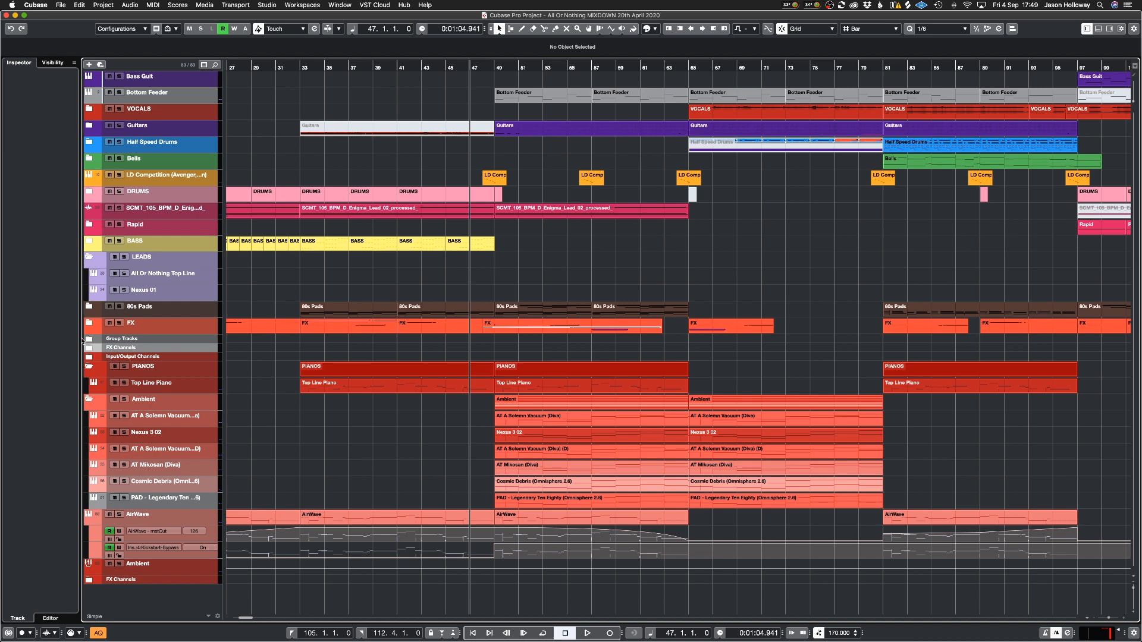
Collapse the LEADS and PIANOS folders and hide the automation lanes of the AirWave track.
{"action": "left_click", "coordinate": [88, 258]}
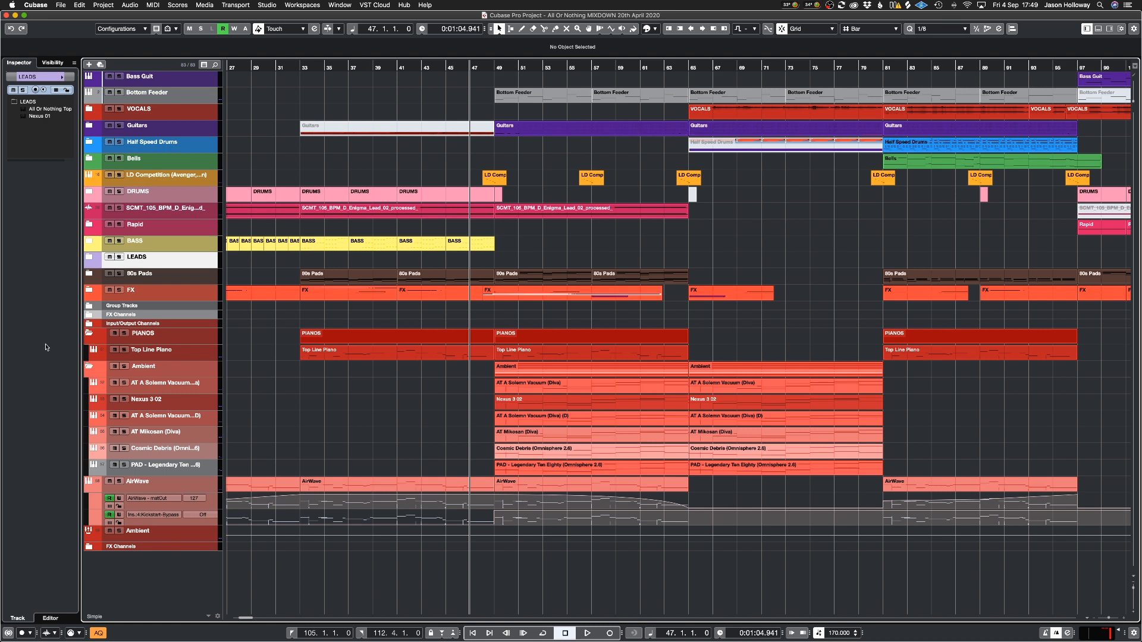
{"action": "left_click", "coordinate": [89, 334]}
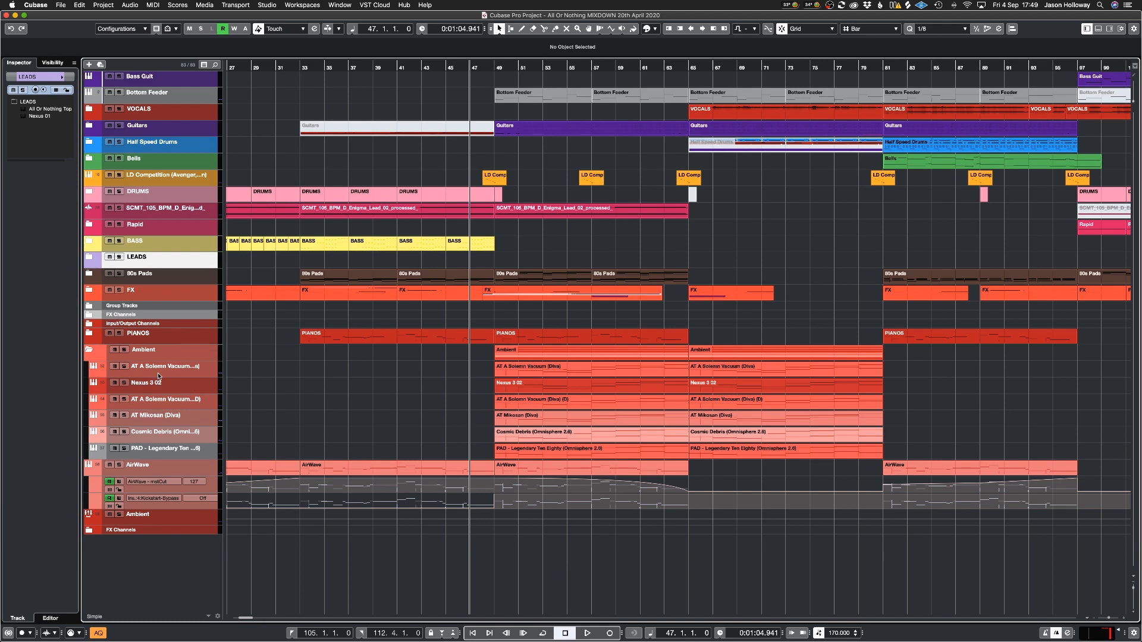
{"action": "left_click", "coordinate": [88, 473]}
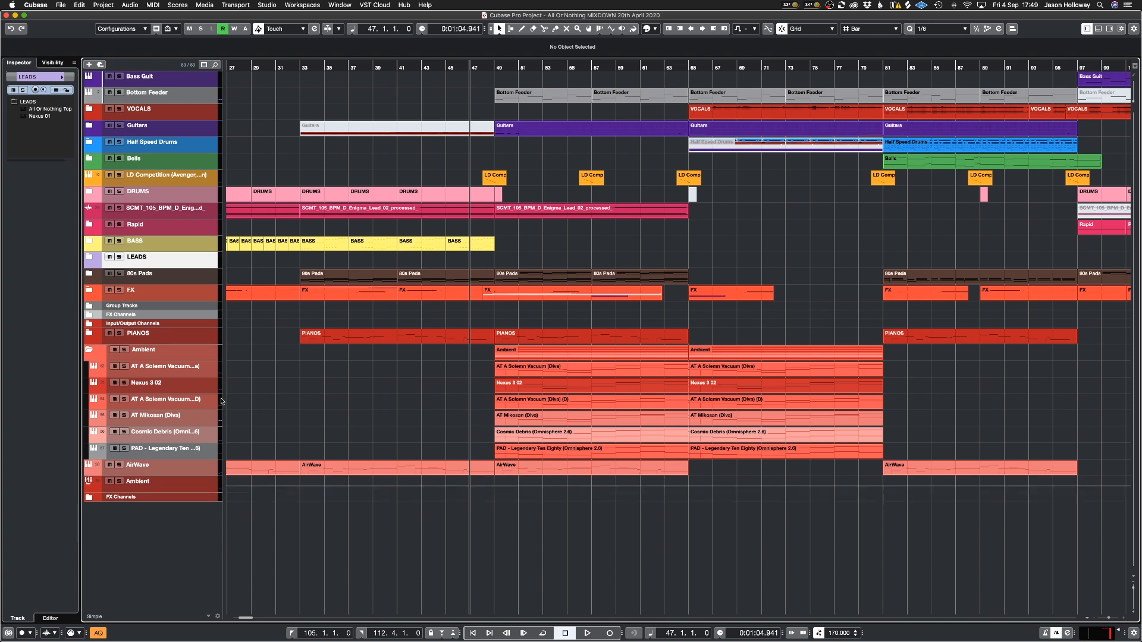
Solo the Ambient folder and set the locators to the first Nexus 3 02, AT A Solemn Vacuum (D) and AT Mikosan parts, bars 49 to 65.
{"action": "left_click", "coordinate": [126, 349]}
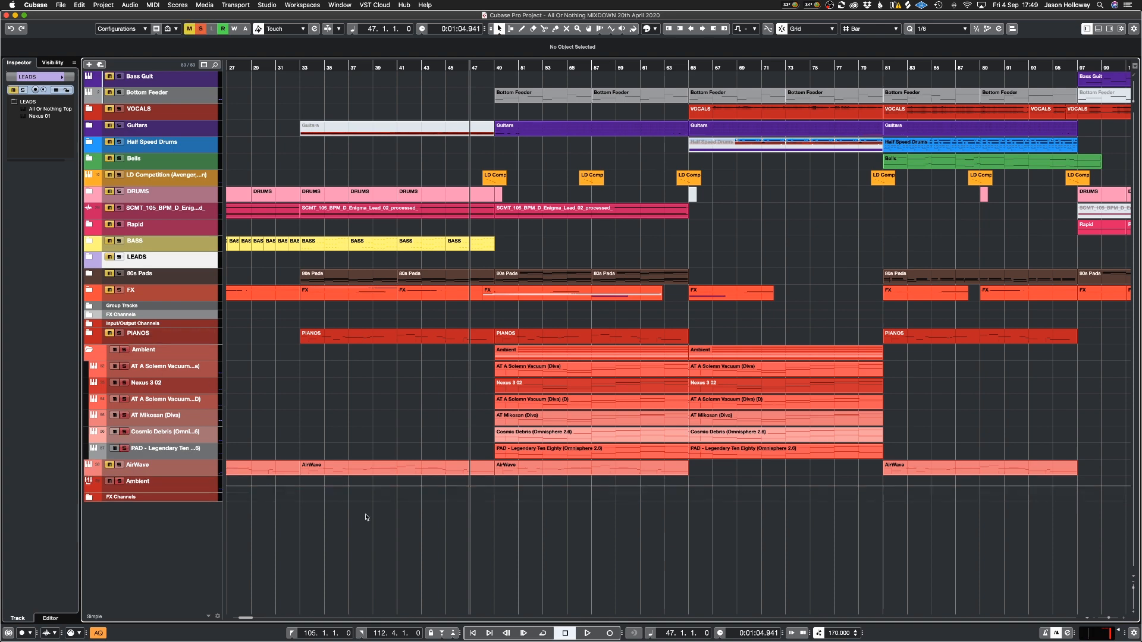
{"action": "left_click_drag", "start_coordinate": [423, 380], "coordinate": [652, 424]}
{"action": "key", "text": "p"}
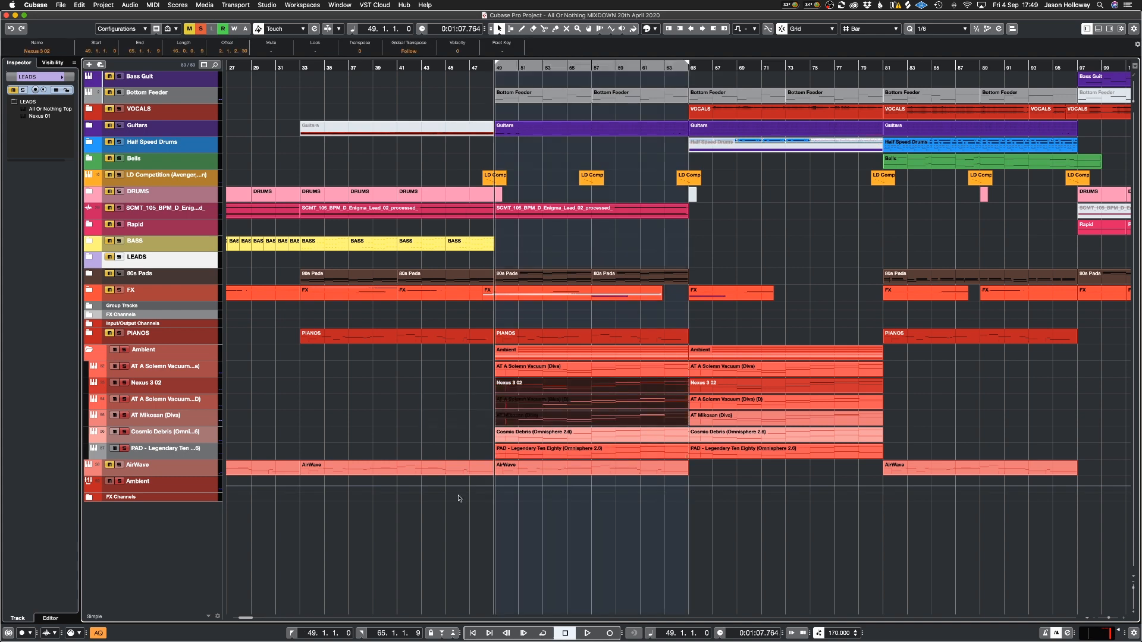
Expand the 80s Pads folder and play the soloed Ambient tracks from bar 49, enabling cycle mode before stopping.
{"action": "left_click", "coordinate": [90, 274]}
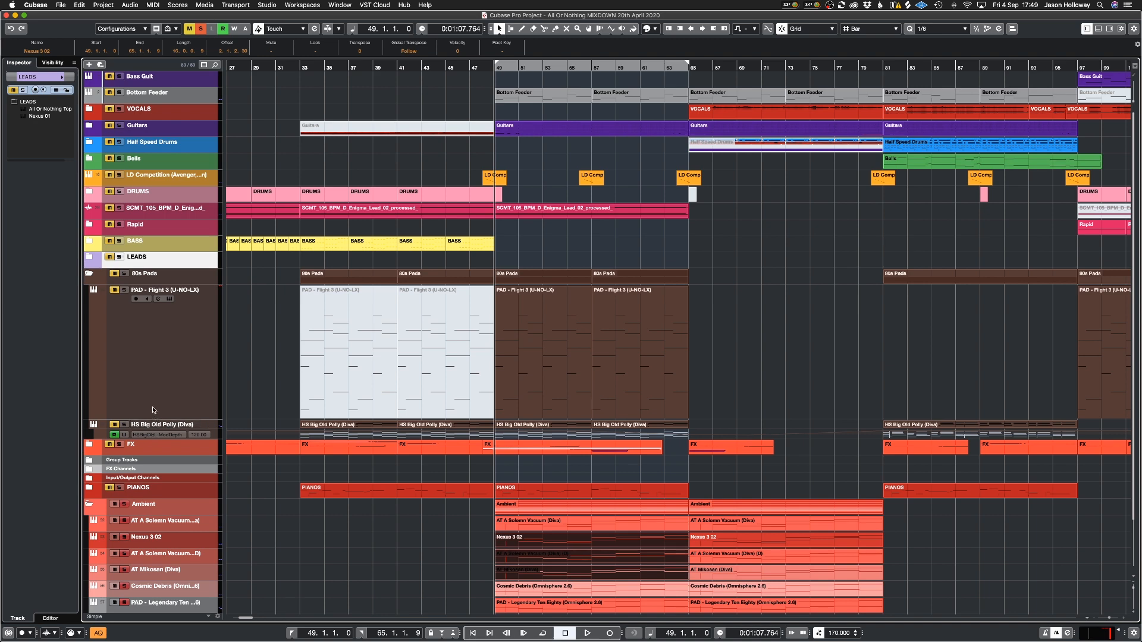
{"action": "scroll", "coordinate": [597, 518], "scroll_direction": "down", "scroll_amount": 3}
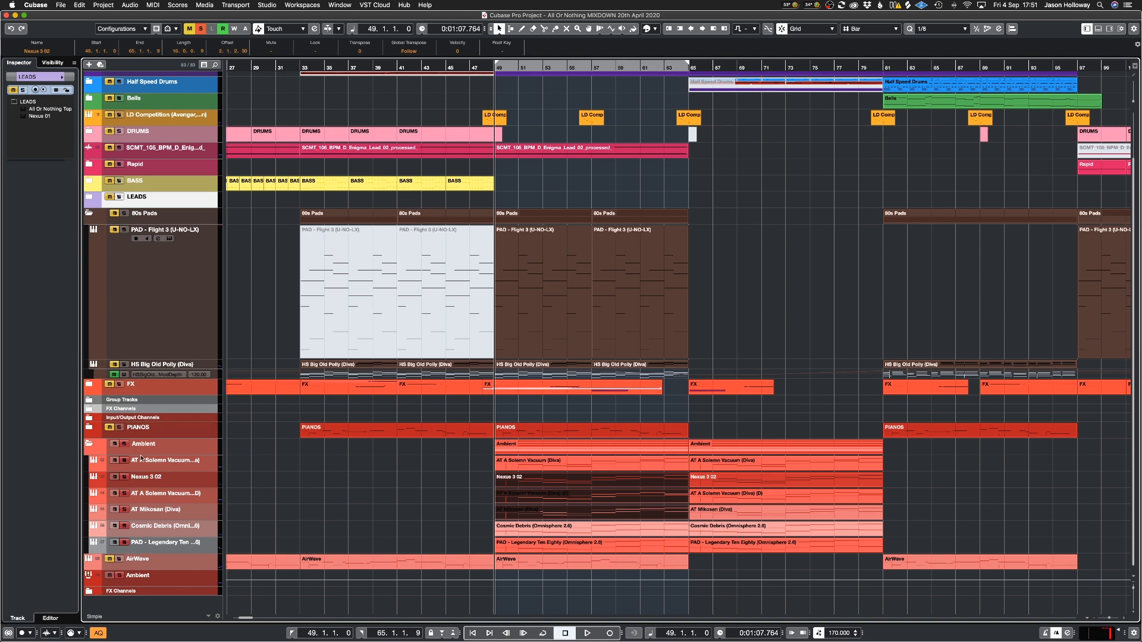
{"action": "key", "text": "space"}
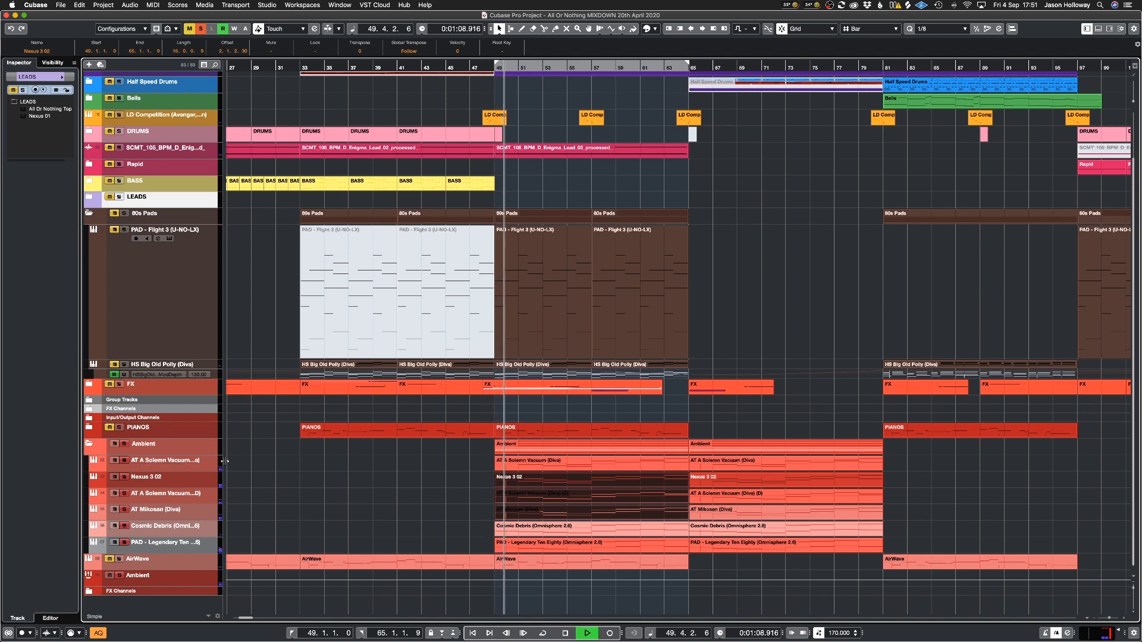
{"action": "scroll", "coordinate": [292, 463], "scroll_direction": "left", "scroll_amount": 3}
{"action": "scroll", "coordinate": [292, 464], "scroll_direction": "right", "scroll_amount": 6}
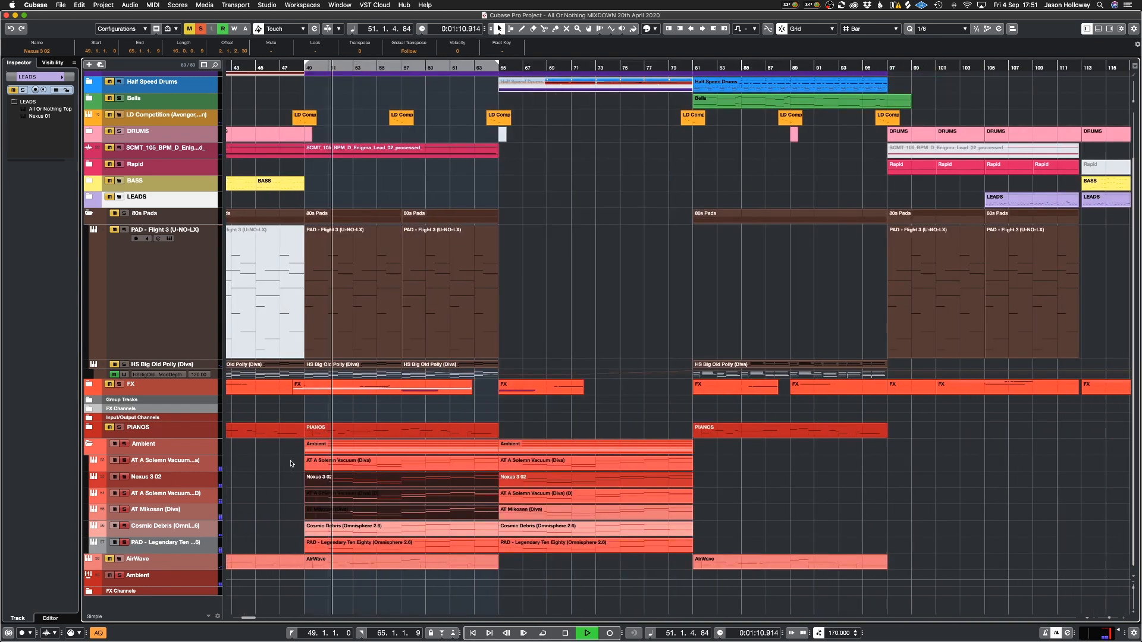
{"action": "scroll", "coordinate": [291, 464], "scroll_direction": "left", "scroll_amount": 3}
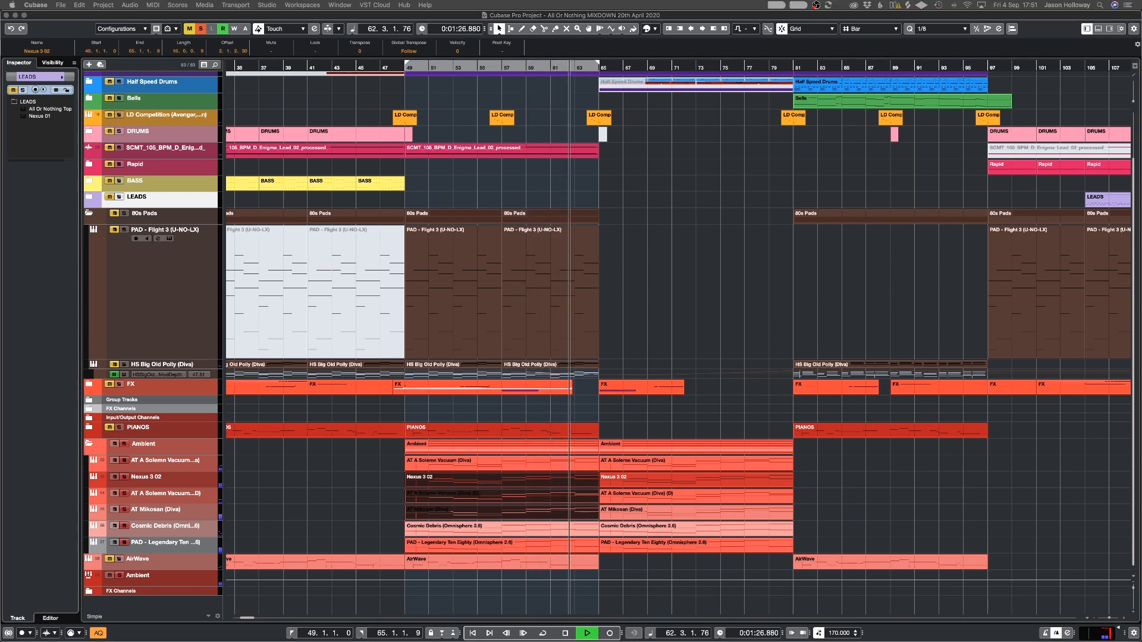
{"action": "key", "text": "KP_Divide"}
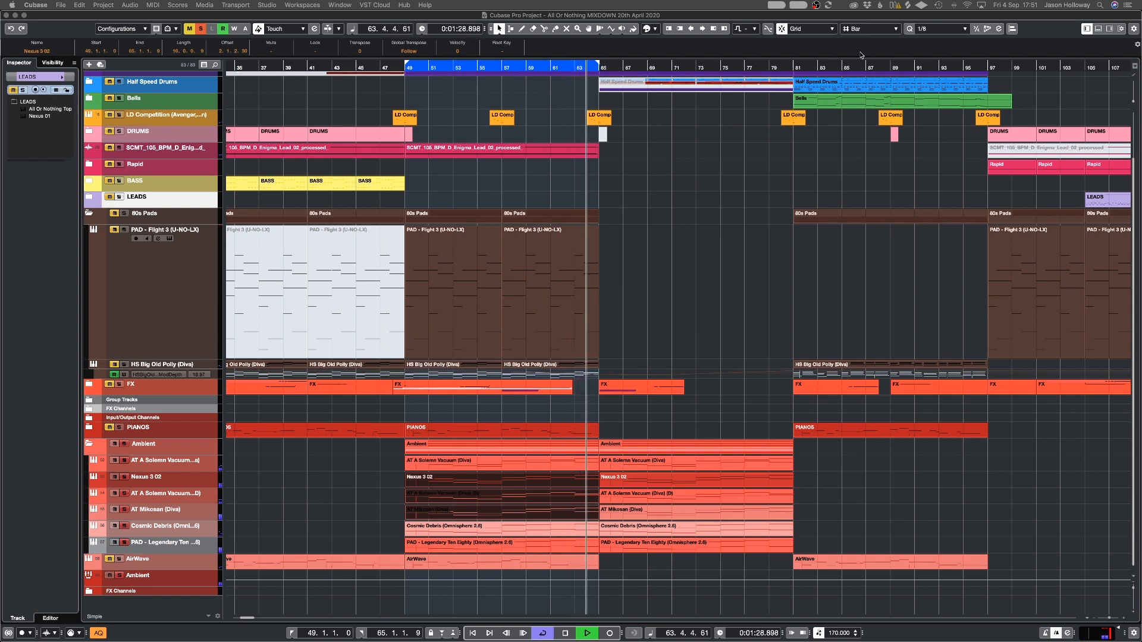
{"action": "key", "text": "space"}
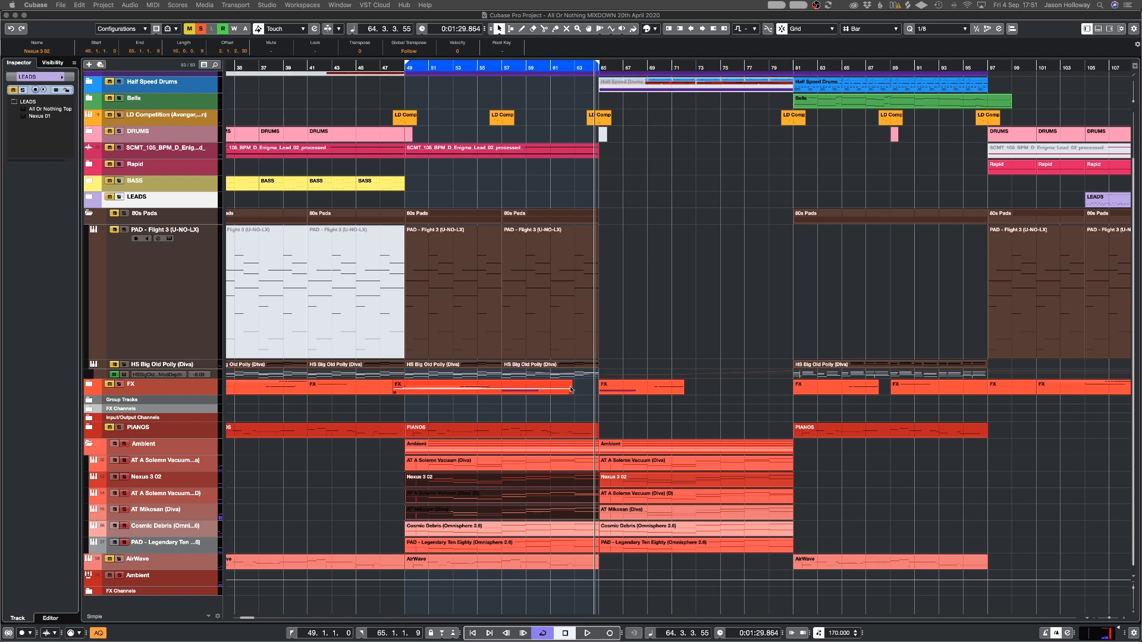
Switch the solo from the Ambient folder to the 80s Pads folder and audition it within the cycle range.
{"action": "scroll", "coordinate": [226, 452], "scroll_direction": "up", "scroll_amount": 3}
{"action": "scroll", "coordinate": [149, 255], "scroll_direction": "down", "scroll_amount": 3}
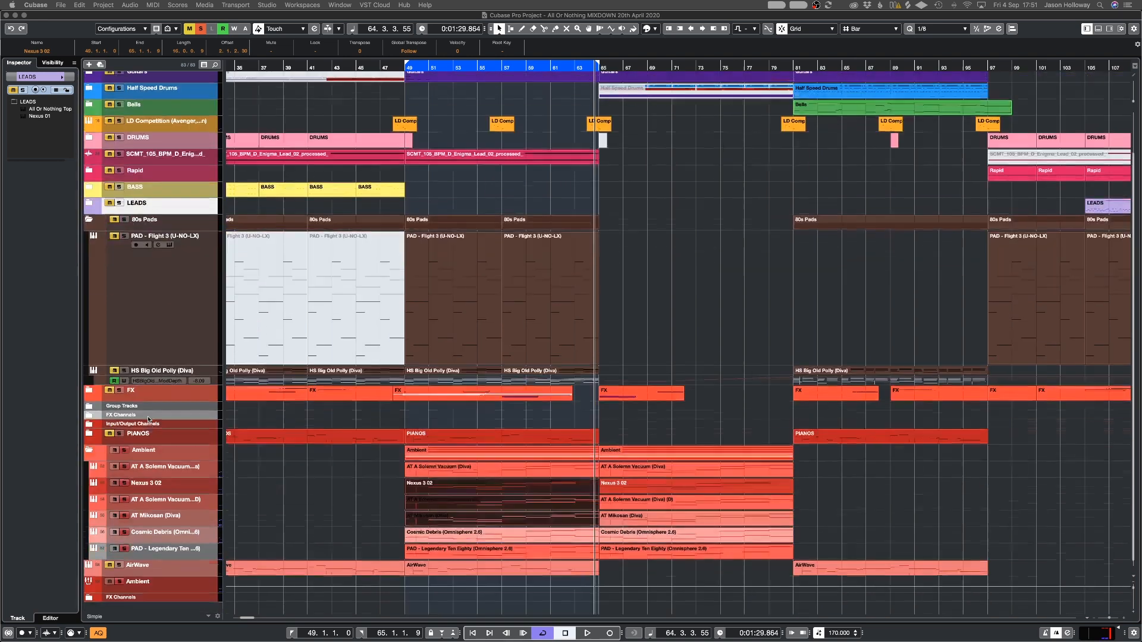
{"action": "left_click", "coordinate": [125, 445]}
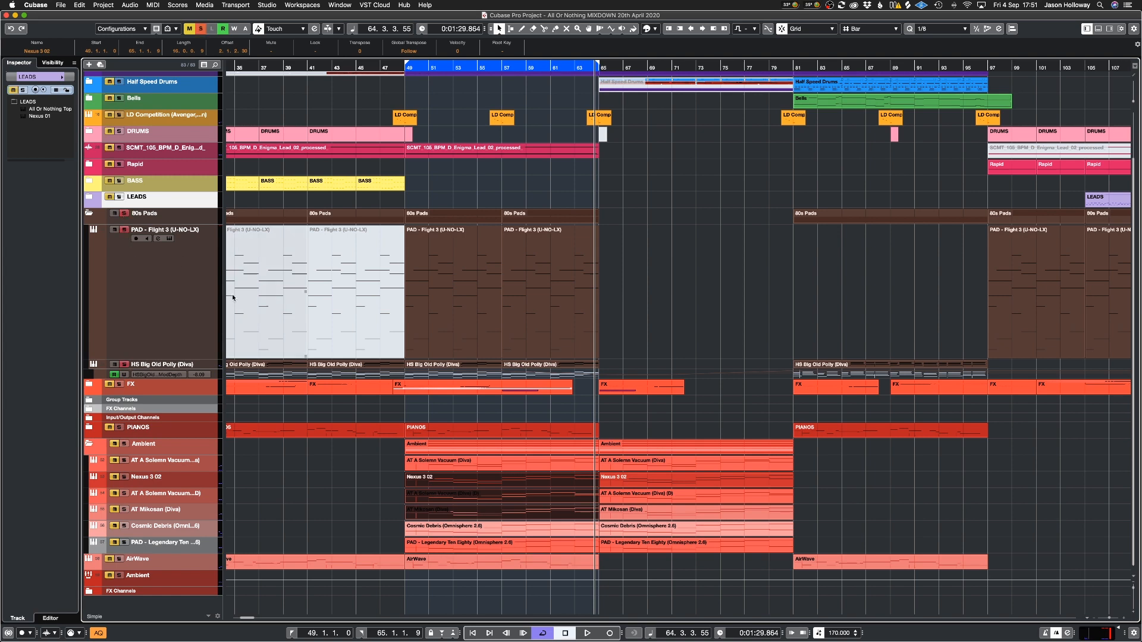
{"action": "key", "text": "space"}
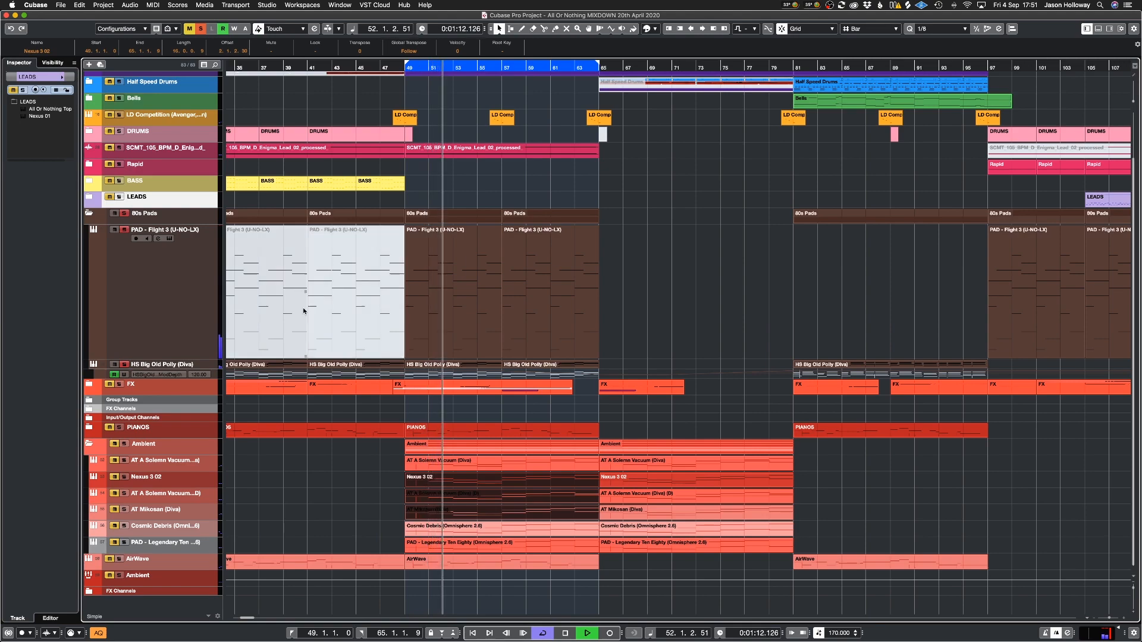
{"action": "mouse_move", "coordinate": [1140, 0]}
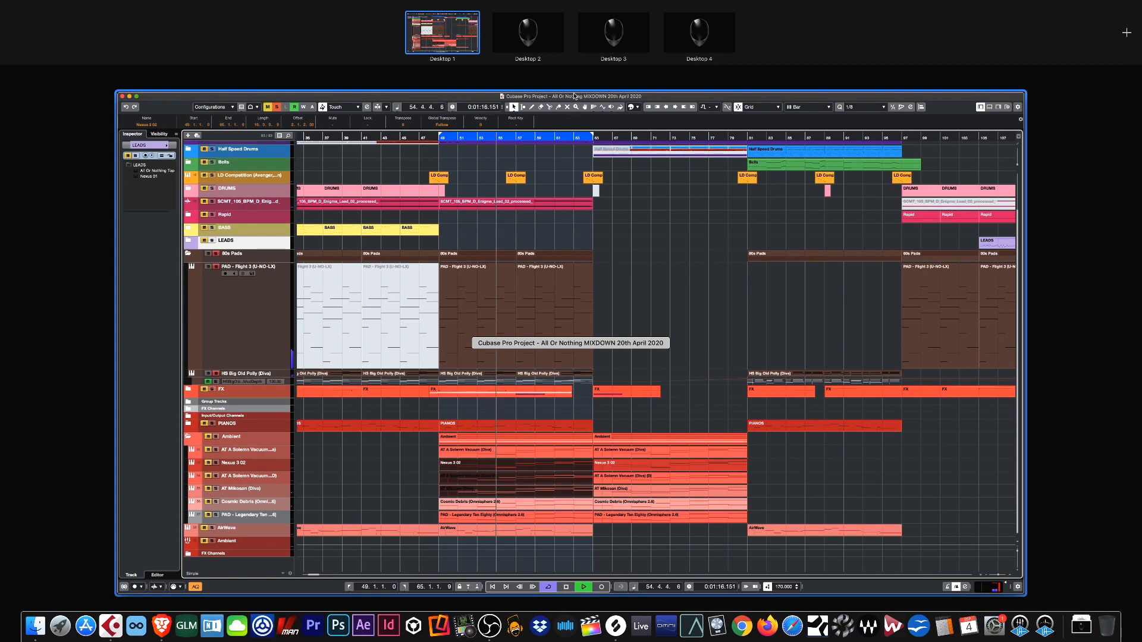
{"action": "left_click", "coordinate": [574, 96]}
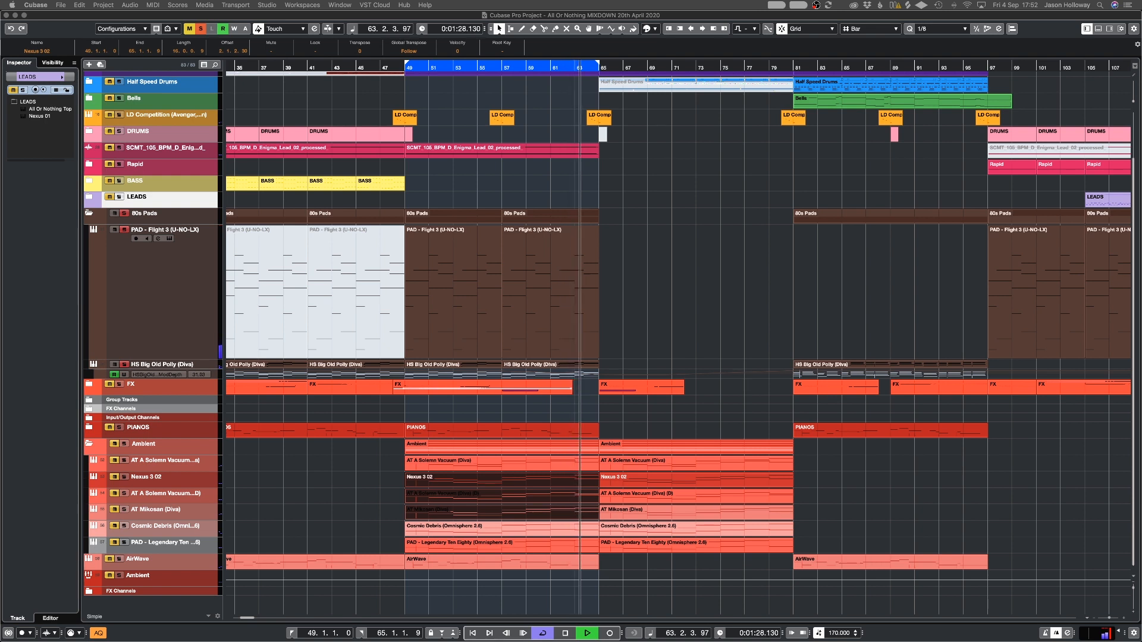
{"action": "key", "text": "space"}
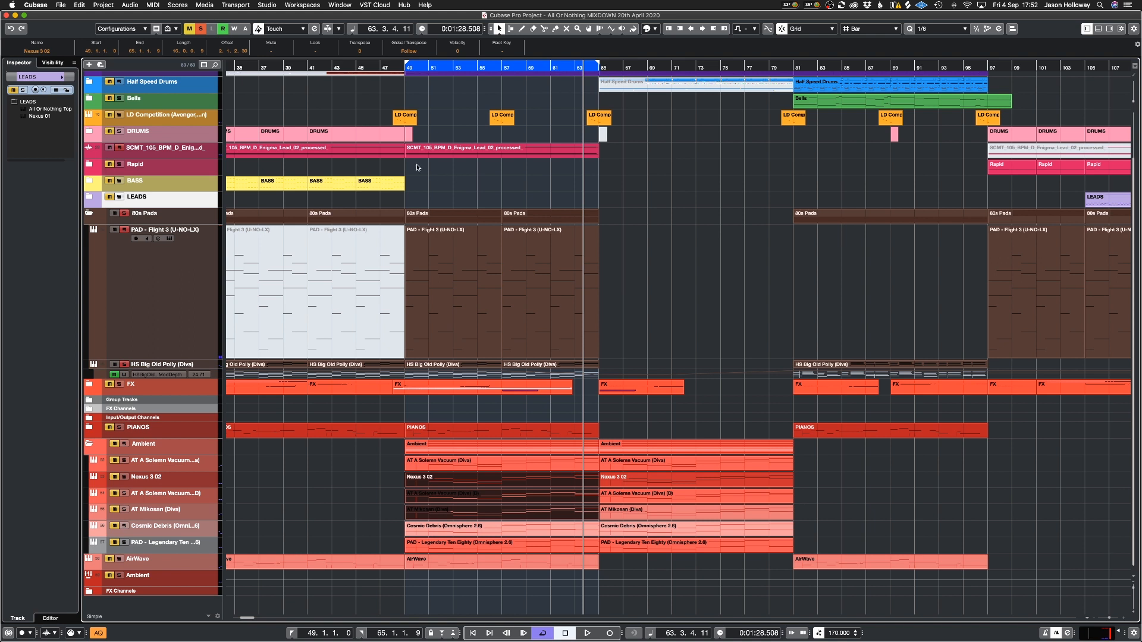
Return the cursor to the left locator at bar 49 and audition the SCMT_105_BPM_D_Enigma lead track on its own.
{"action": "key", "text": "KP_1"}
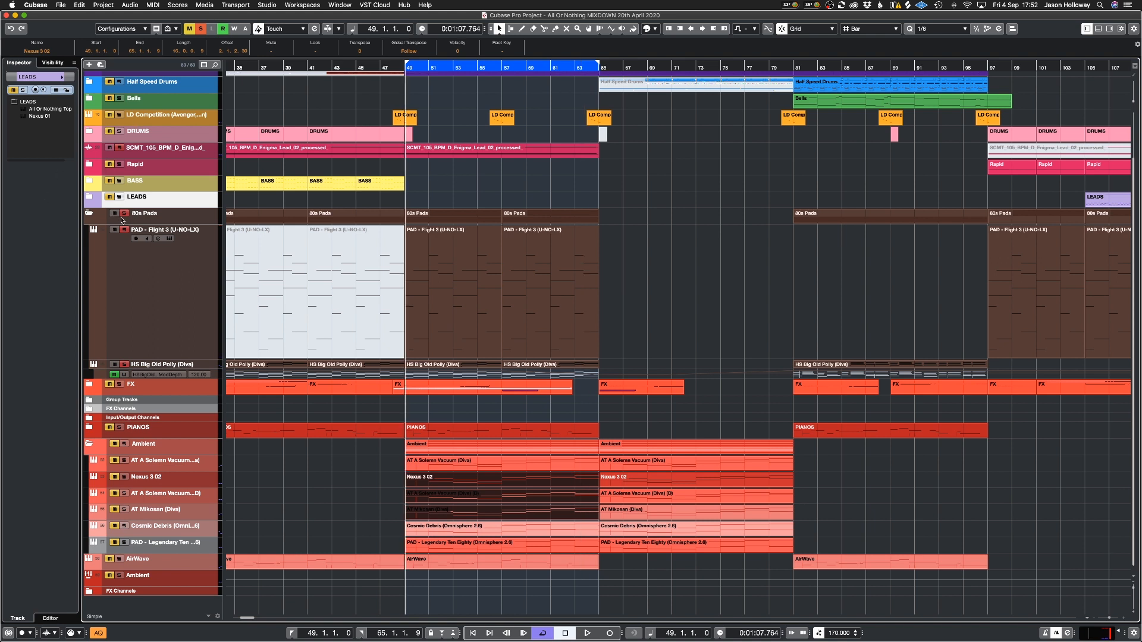
{"action": "key", "text": "space"}
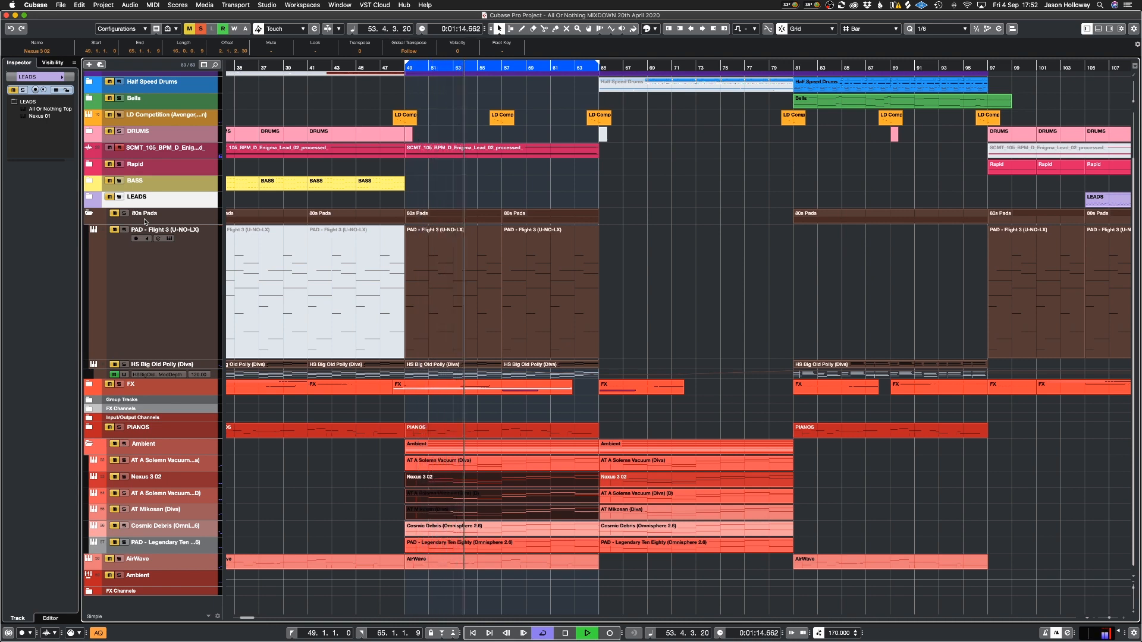
{"action": "key", "text": "space"}
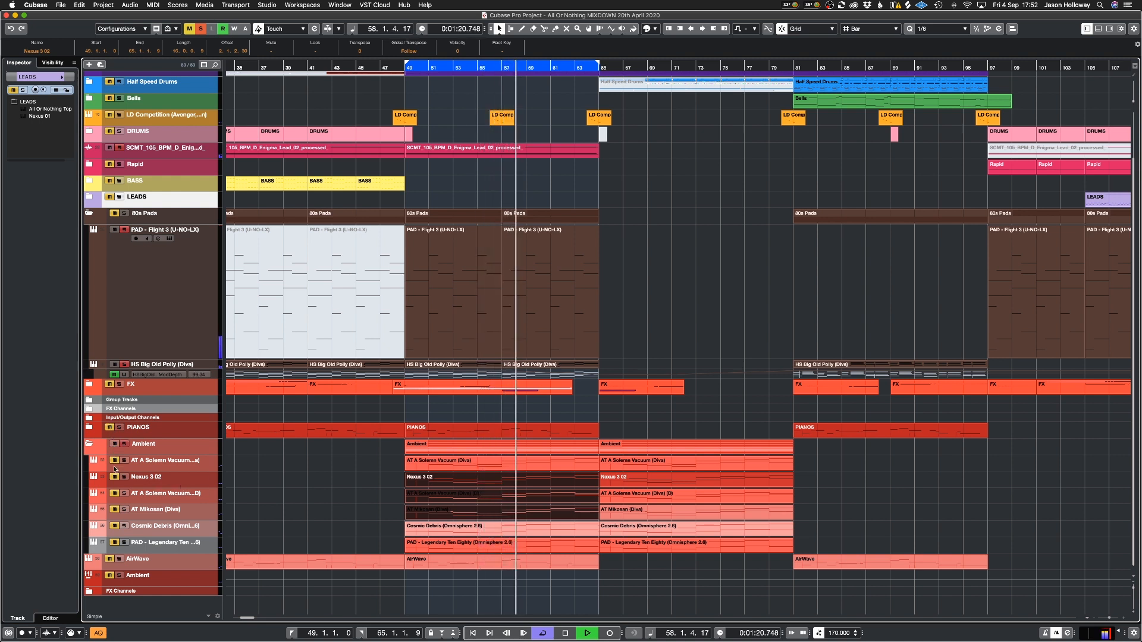
Add AT A Solemn Vacuum (D), AT Mikosan, Cosmic Debris and PAD - Legendary Ten Eighty to the soloed tracks during playback, and stop after listening.
{"action": "left_click", "coordinate": [114, 493]}
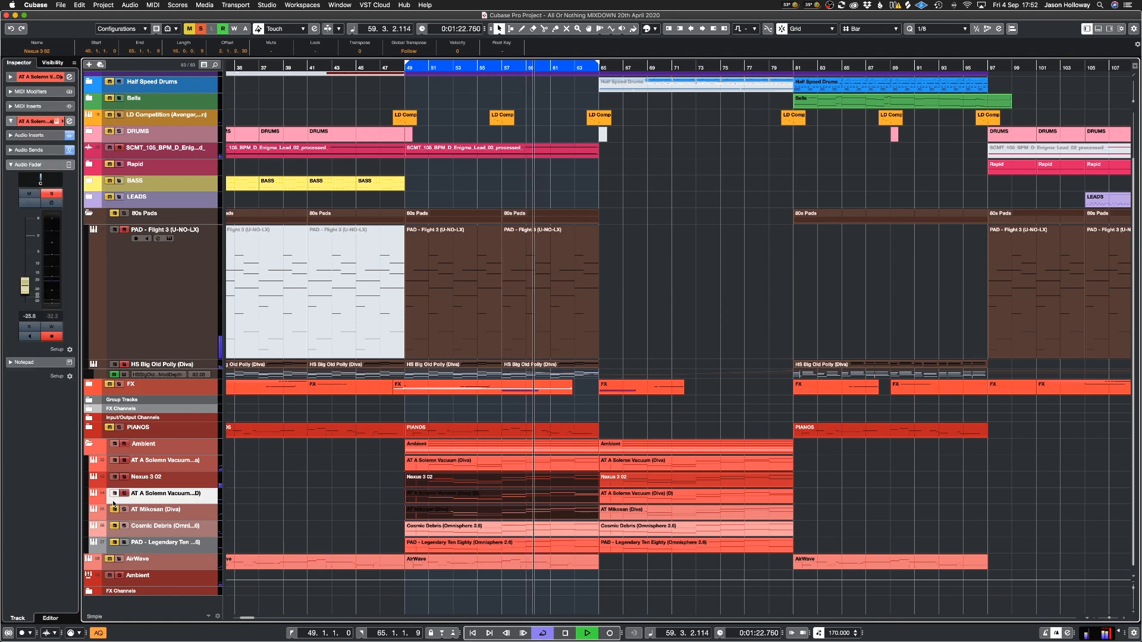
{"action": "left_click", "coordinate": [114, 509]}
{"action": "left_click", "coordinate": [114, 509]}
{"action": "left_click", "coordinate": [114, 526]}
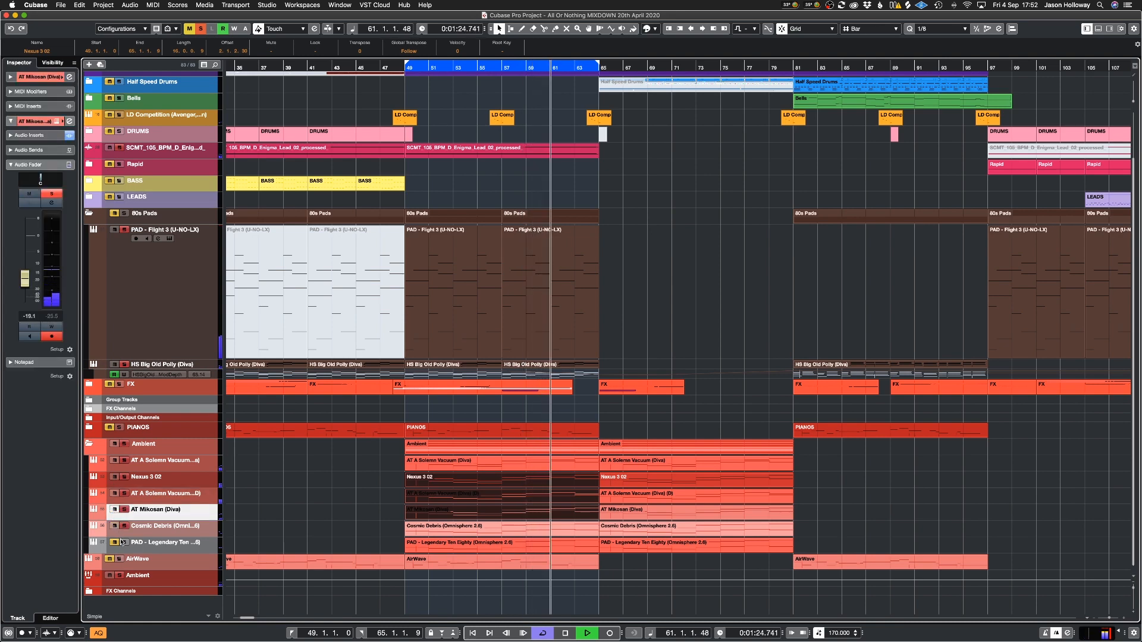
{"action": "left_click", "coordinate": [115, 543]}
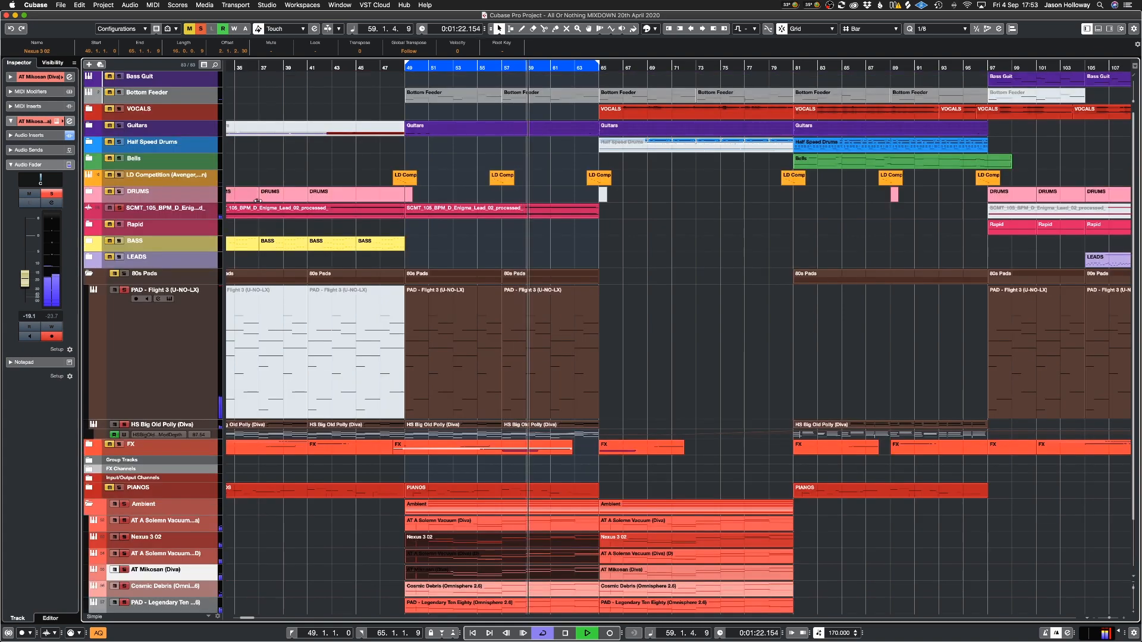
{"action": "scroll", "coordinate": [260, 204], "scroll_direction": "up", "scroll_amount": 3}
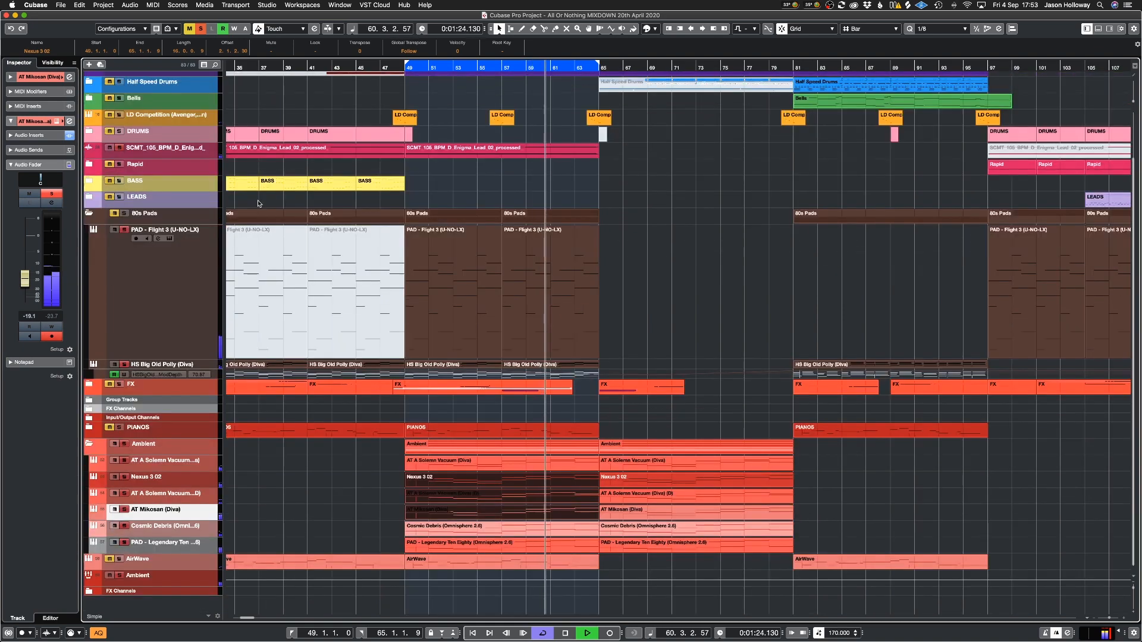
{"action": "key", "text": "space"}
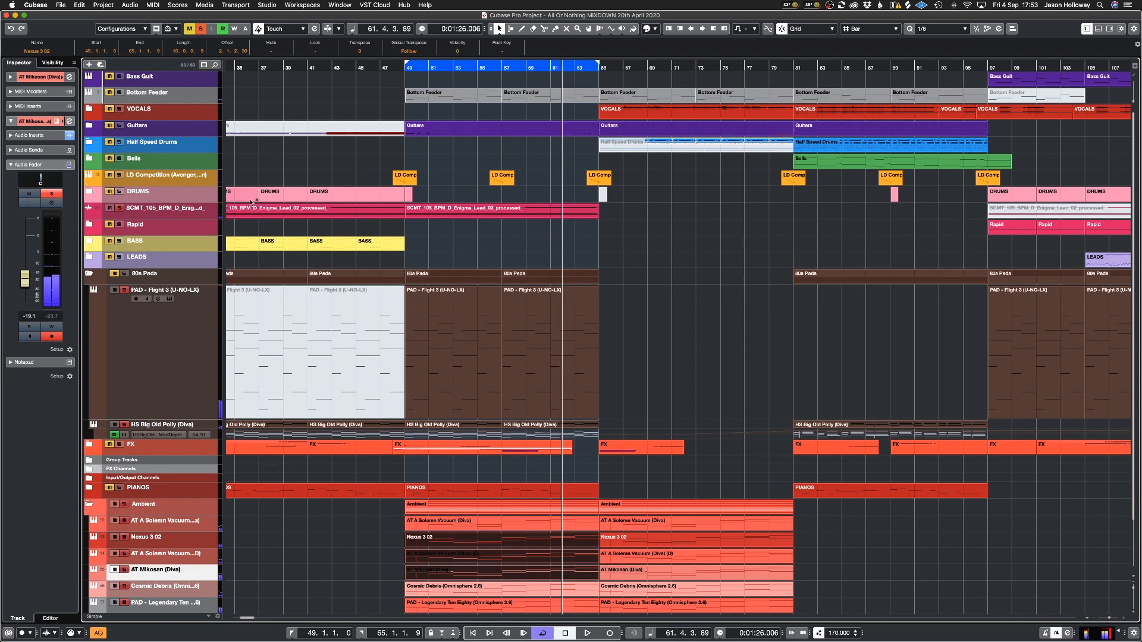
Expand the Guitars folder, replace the existing solos with a solo on Guitars, and play briefly from bar 49.
{"action": "left_click", "coordinate": [89, 125]}
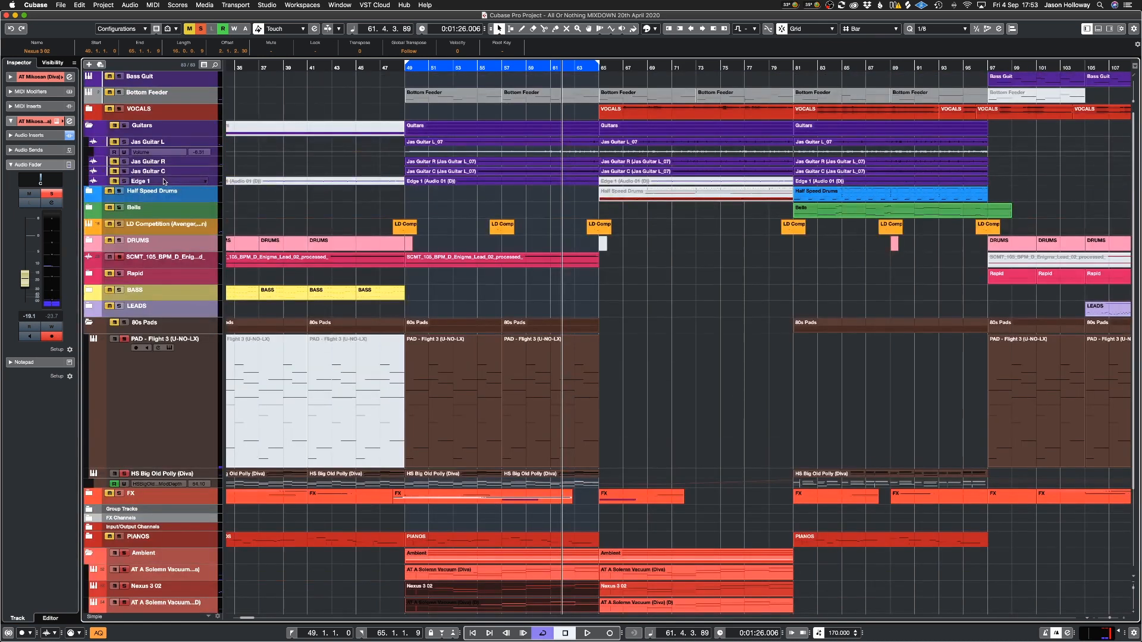
{"action": "left_click", "coordinate": [111, 126]}
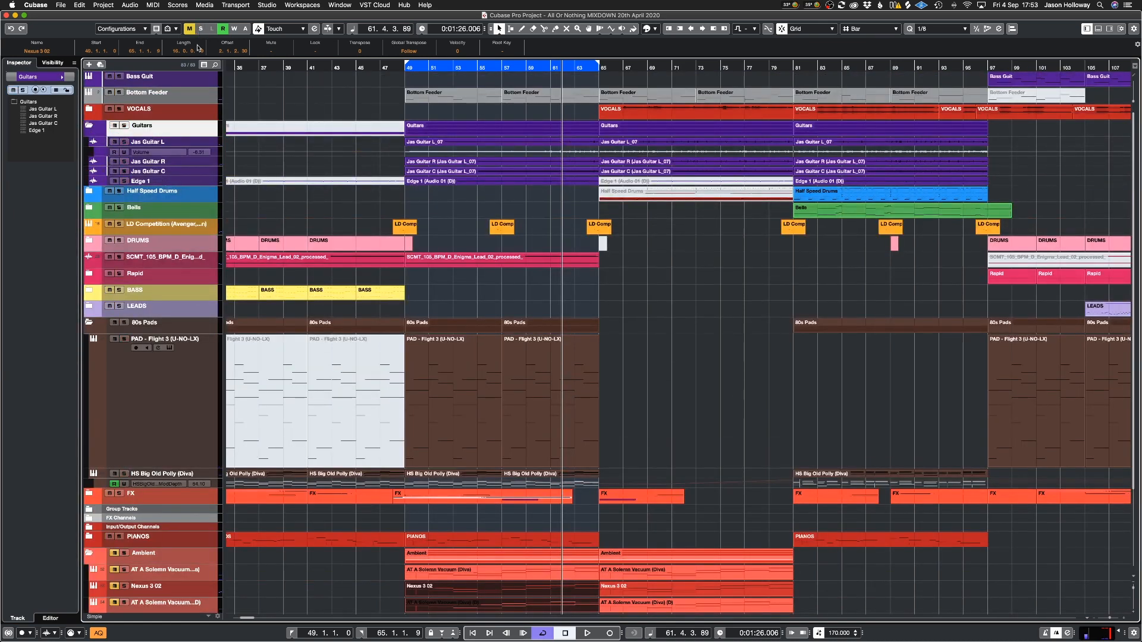
{"action": "key", "text": "space"}
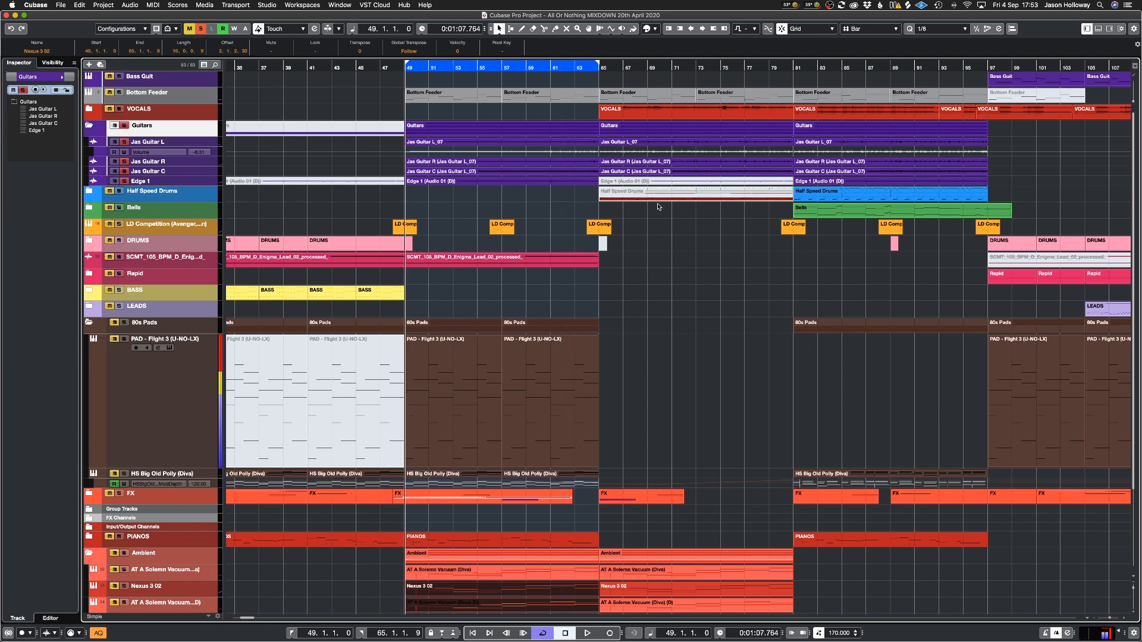
{"action": "key", "text": "space"}
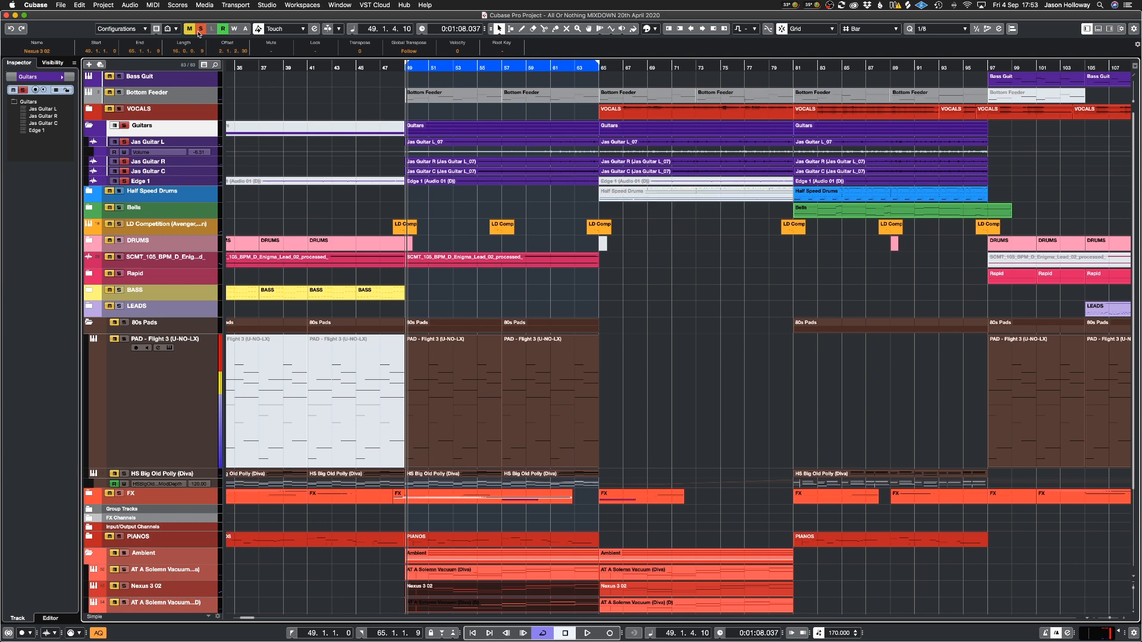
Clear the Guitars solo, start playback from bar 49, and unmute the tracks in the Ambient folder while listening.
{"action": "double_click", "coordinate": [302, 67]}
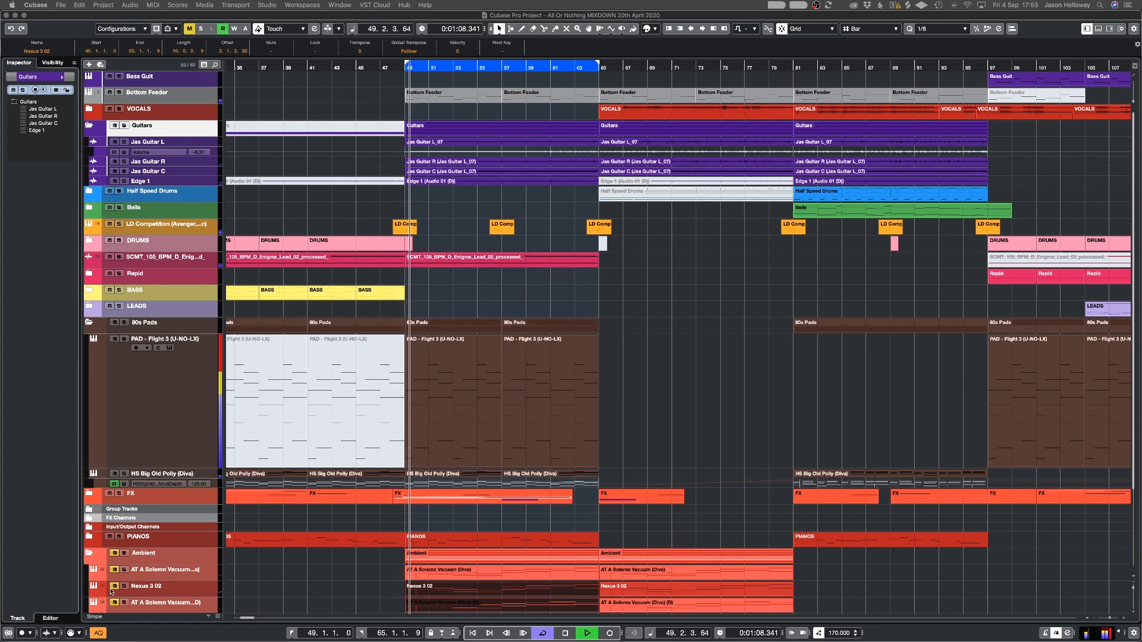
{"action": "scroll", "coordinate": [360, 497], "scroll_direction": "down", "scroll_amount": 4}
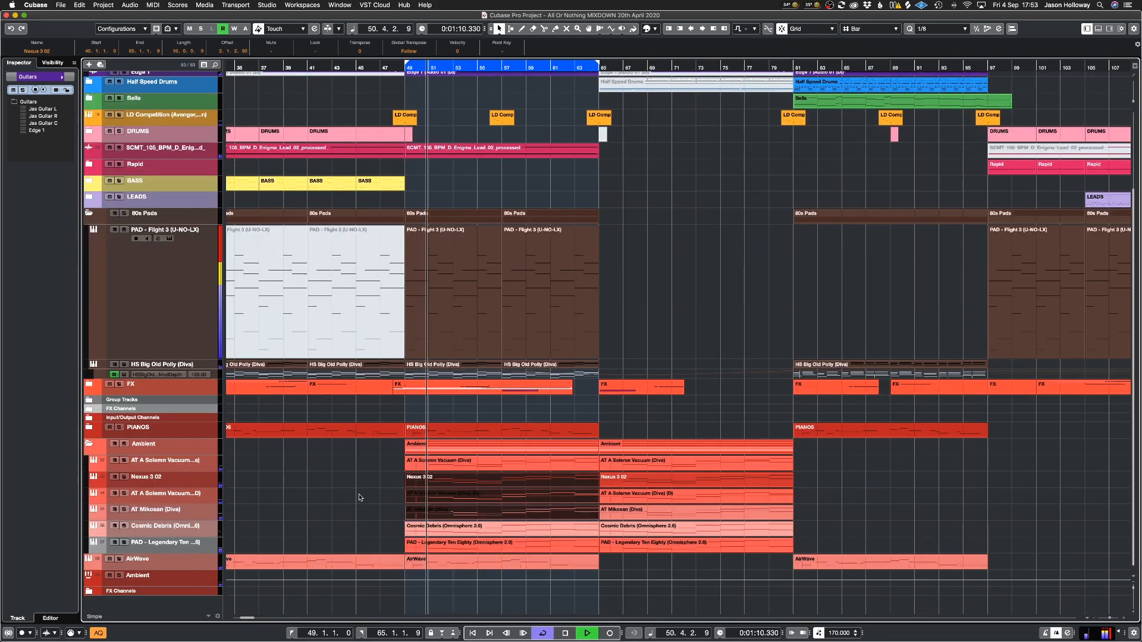
{"action": "scroll", "coordinate": [333, 497], "scroll_direction": "up", "scroll_amount": 4}
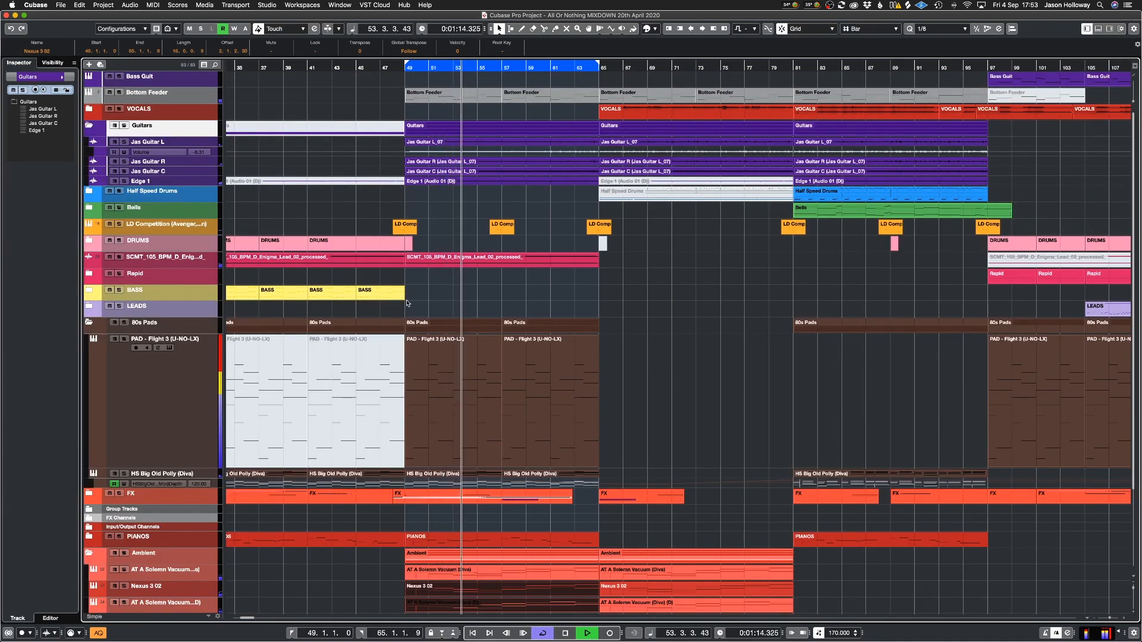
Turn off cycle playback, mute PAD - Flight 3, and listen on through the arrangement to about bar 100 before stopping.
{"action": "key", "text": "KP_Divide"}
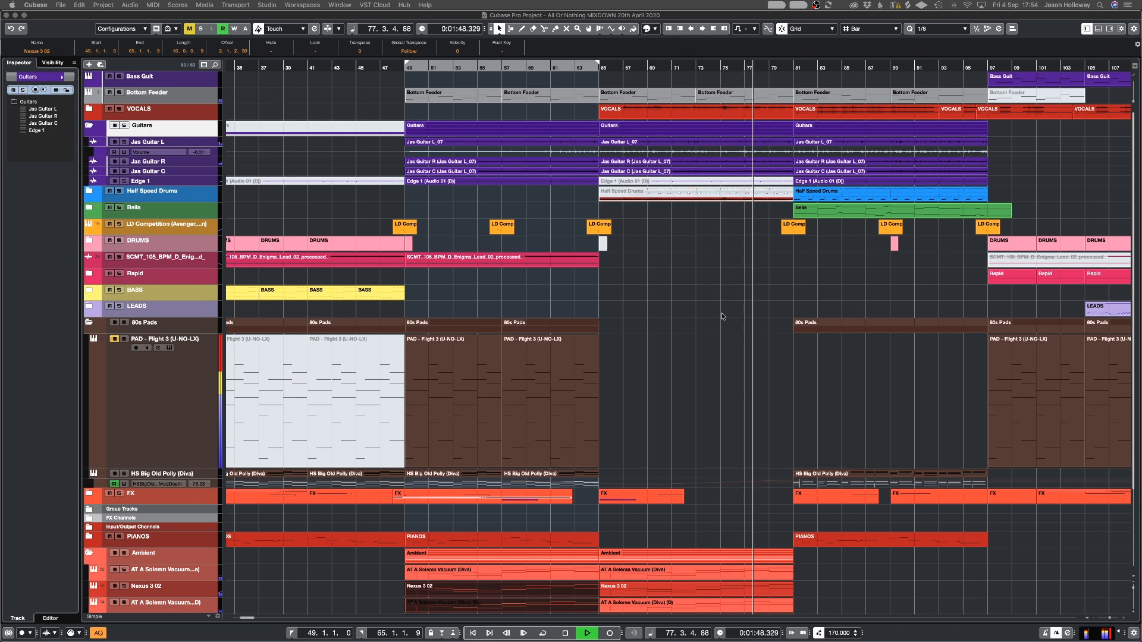
{"action": "scroll", "coordinate": [720, 298], "scroll_direction": "right", "scroll_amount": 10}
{"action": "scroll", "coordinate": [721, 298], "scroll_direction": "left", "scroll_amount": 6}
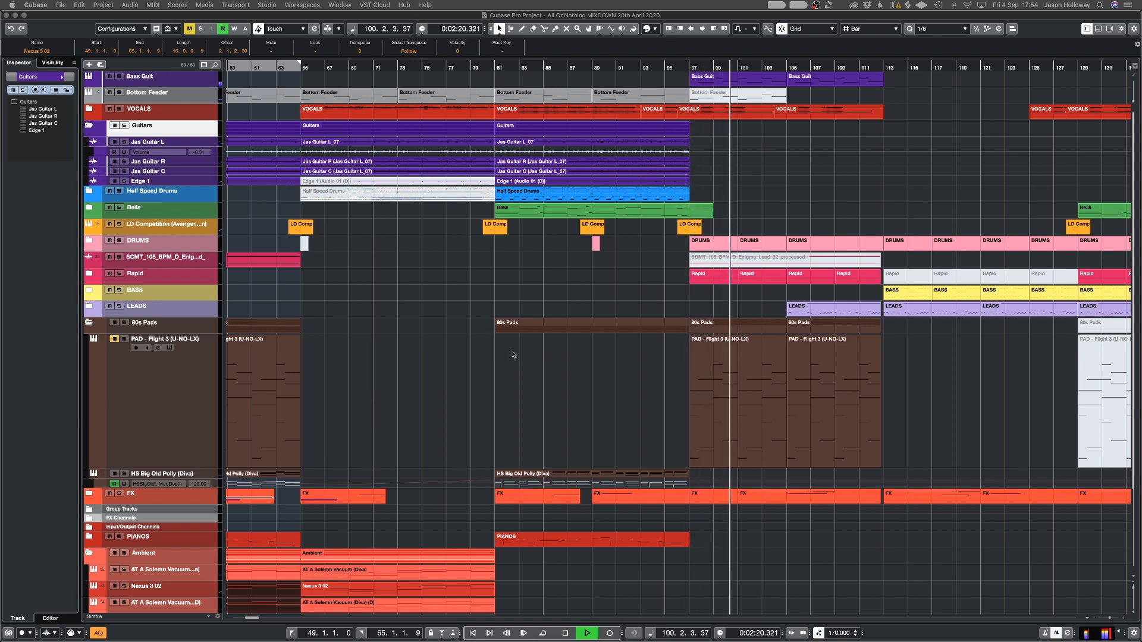
{"action": "key", "text": "space"}
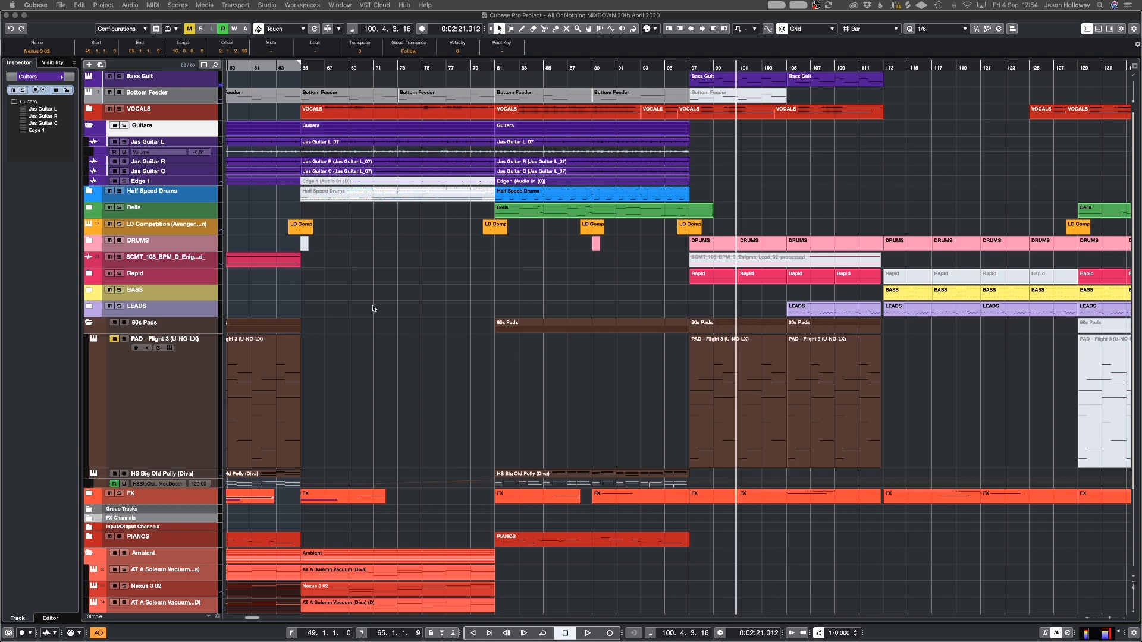
Zoom the project out horizontally to show the whole arrangement, and mute the Guitars folder.
{"action": "left_click", "coordinate": [391, 309]}
{"action": "key", "text": "g"}
{"action": "key", "text": "g"}
{"action": "key", "text": "g"}
{"action": "key", "text": "g"}
{"action": "key", "text": "g"}
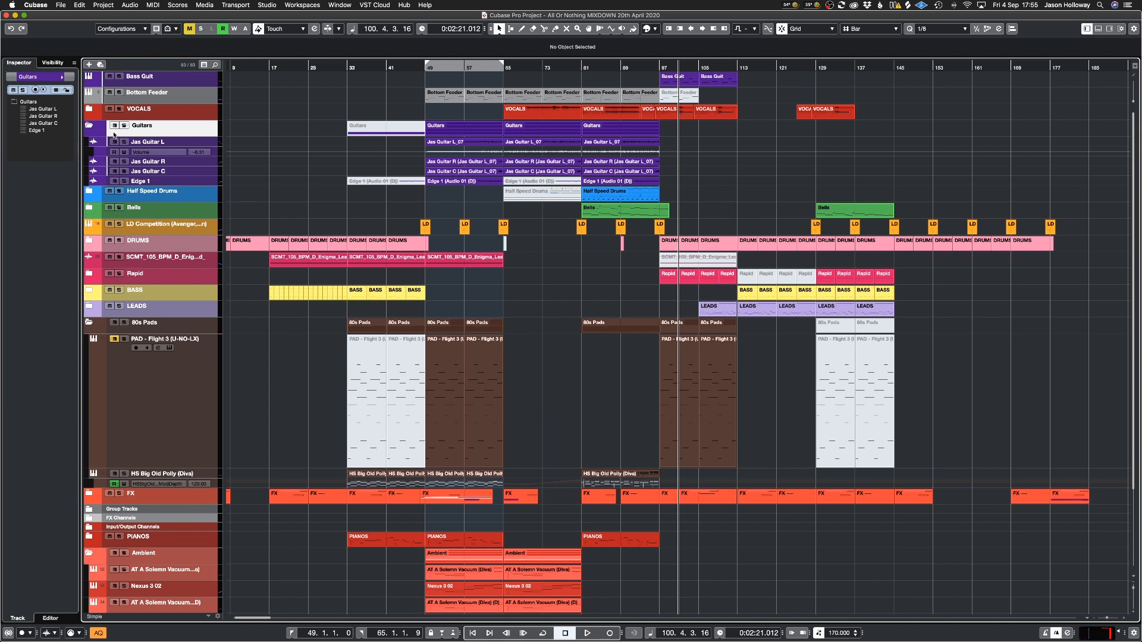
{"action": "left_click", "coordinate": [113, 125]}
Solo the Bottom Feeder track, audition it from bar 49, and remove its solo after stopping.
{"action": "left_click", "coordinate": [196, 102]}
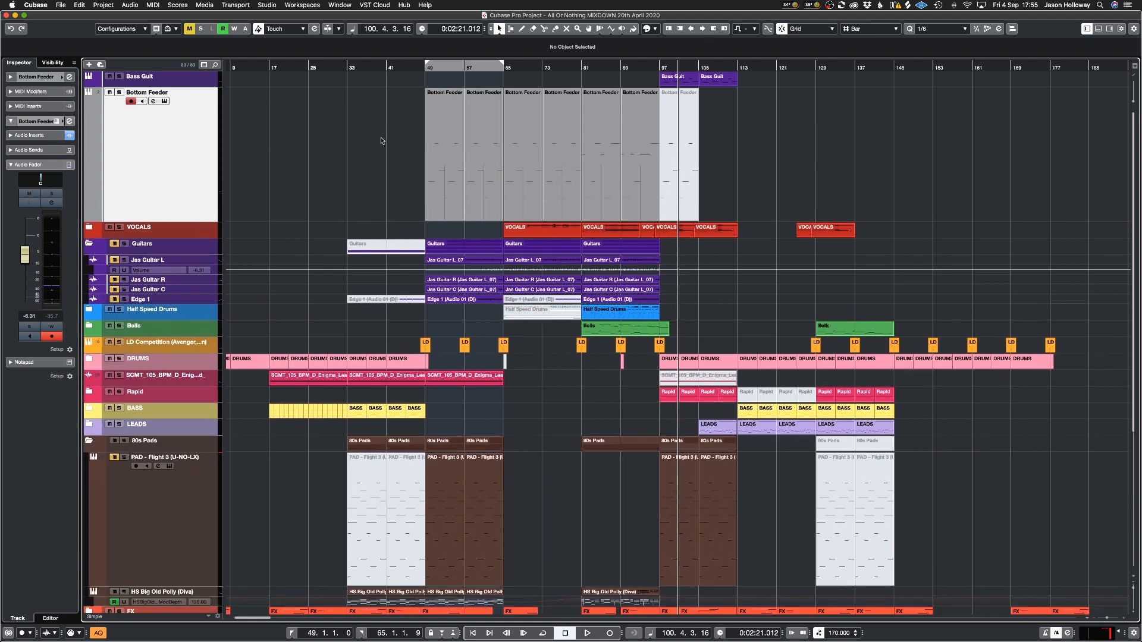
{"action": "left_click", "coordinate": [120, 92]}
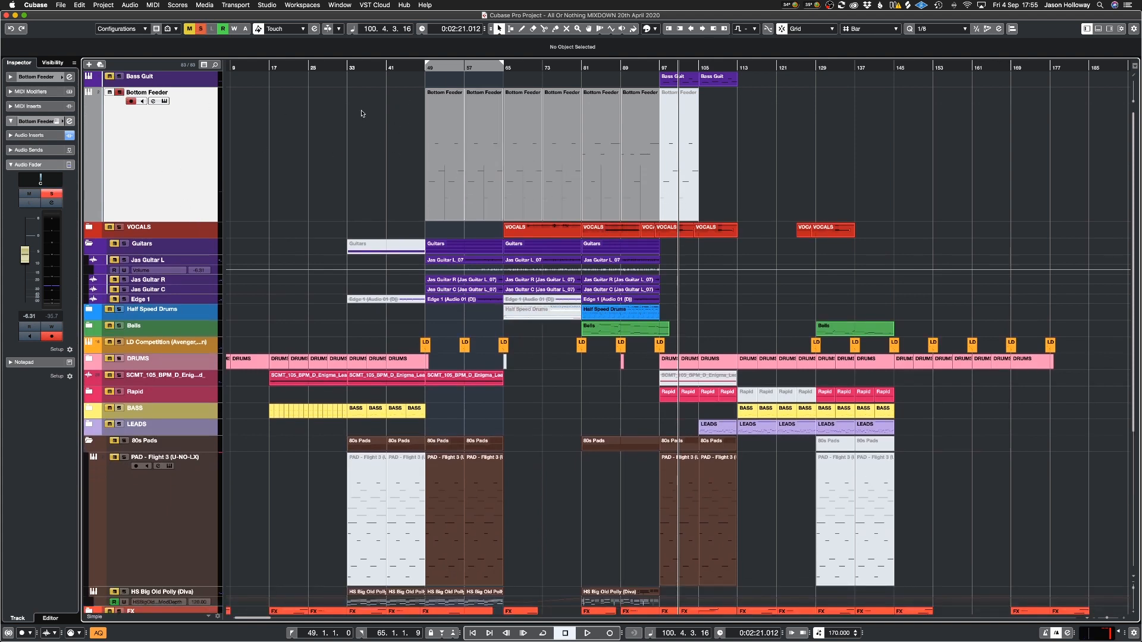
{"action": "key", "text": "KP_1"}
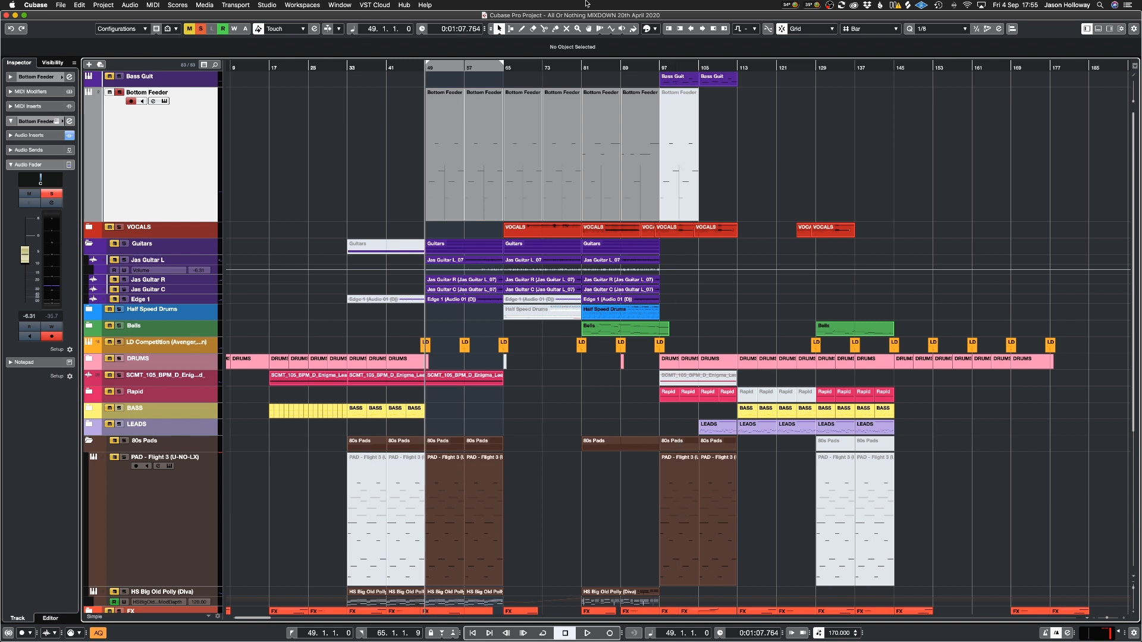
{"action": "key", "text": "space"}
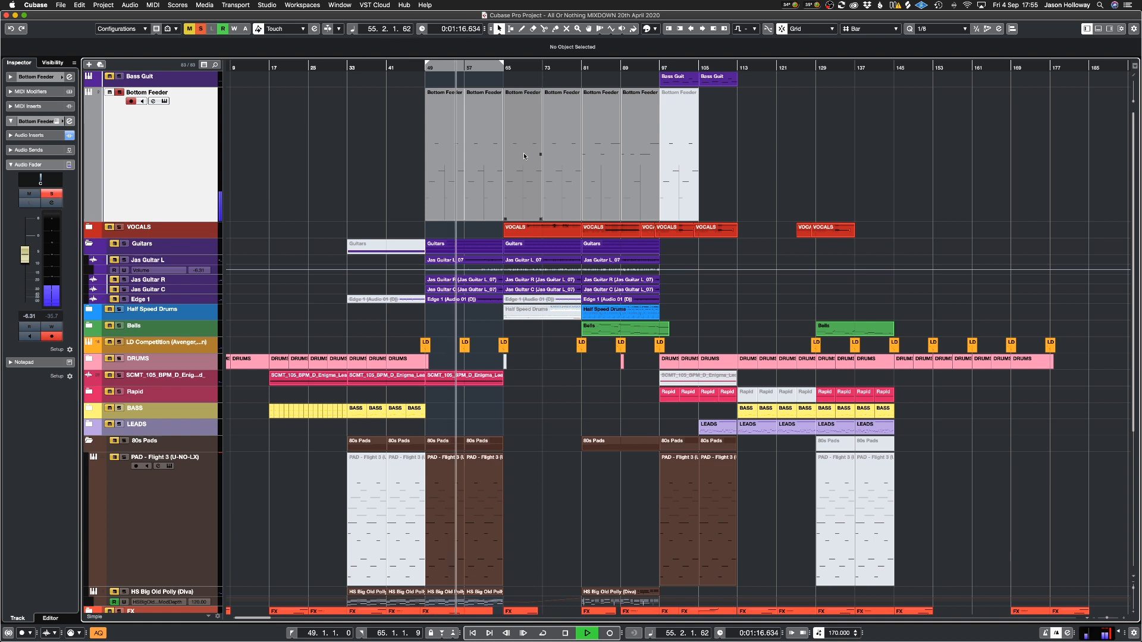
{"action": "key", "text": "space"}
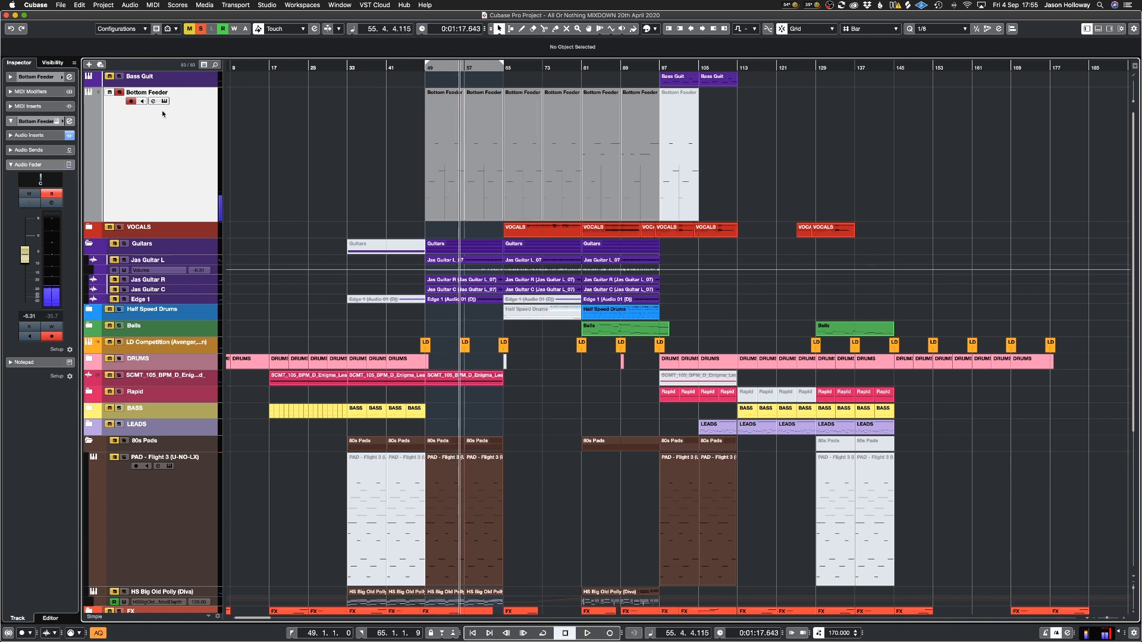
{"action": "left_click", "coordinate": [119, 93]}
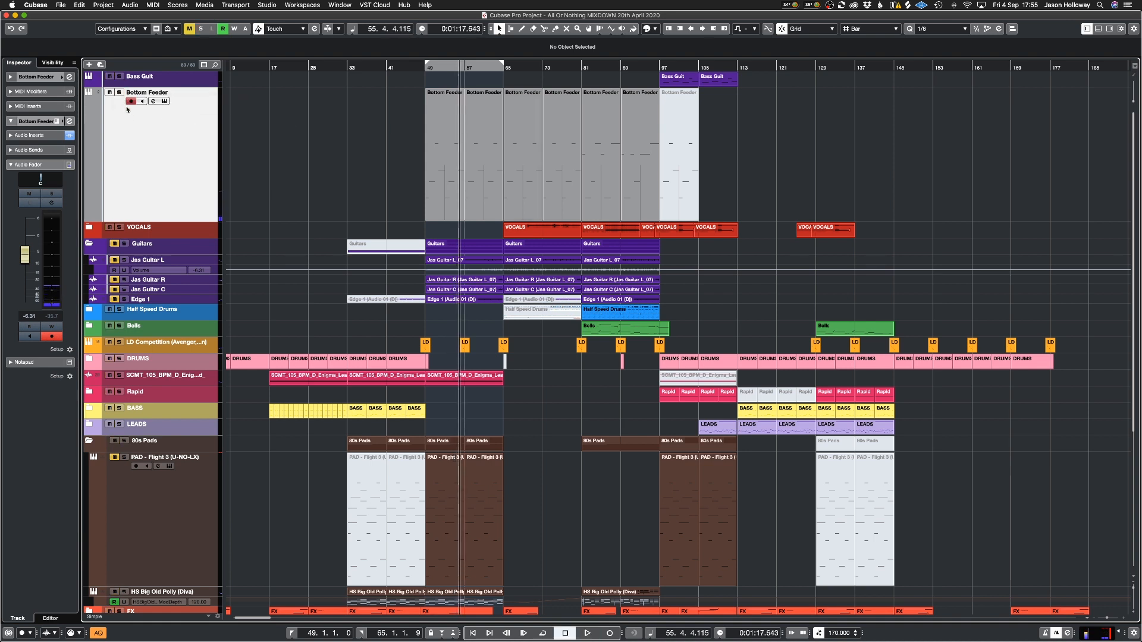
Play from bar 49 with the guitars muted, and mute the 80s Pads and PIANOS folders during playback.
{"action": "scroll", "coordinate": [268, 160], "scroll_direction": "down", "scroll_amount": 5}
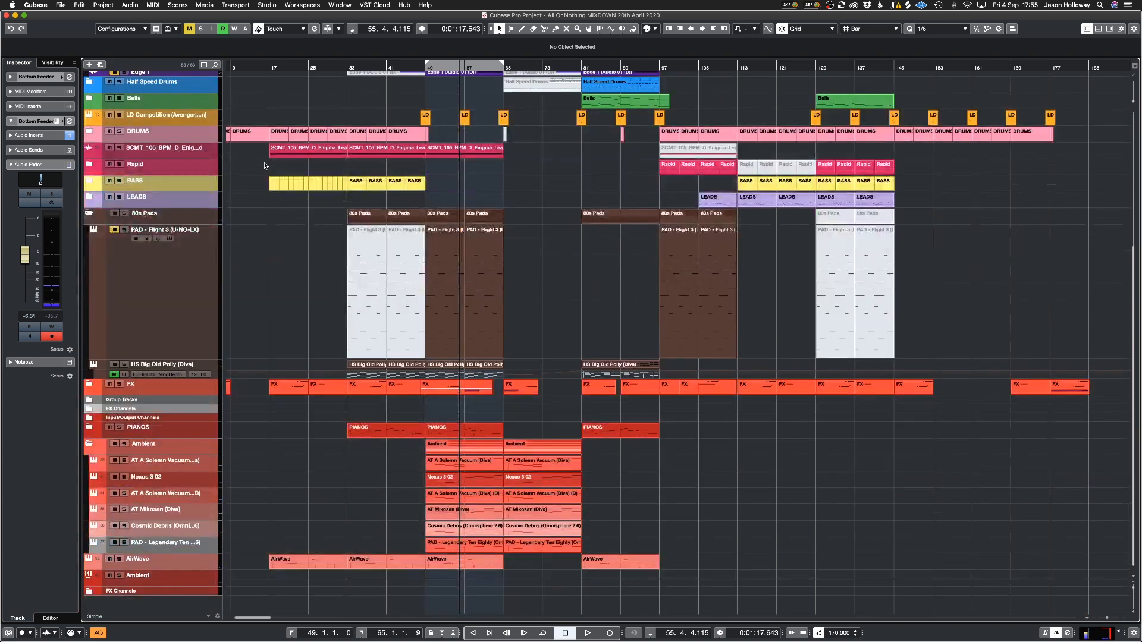
{"action": "scroll", "coordinate": [268, 160], "scroll_direction": "up", "scroll_amount": 2}
{"action": "scroll", "coordinate": [252, 158], "scroll_direction": "down", "scroll_amount": 4}
{"action": "scroll", "coordinate": [442, 406], "scroll_direction": "up", "scroll_amount": 5}
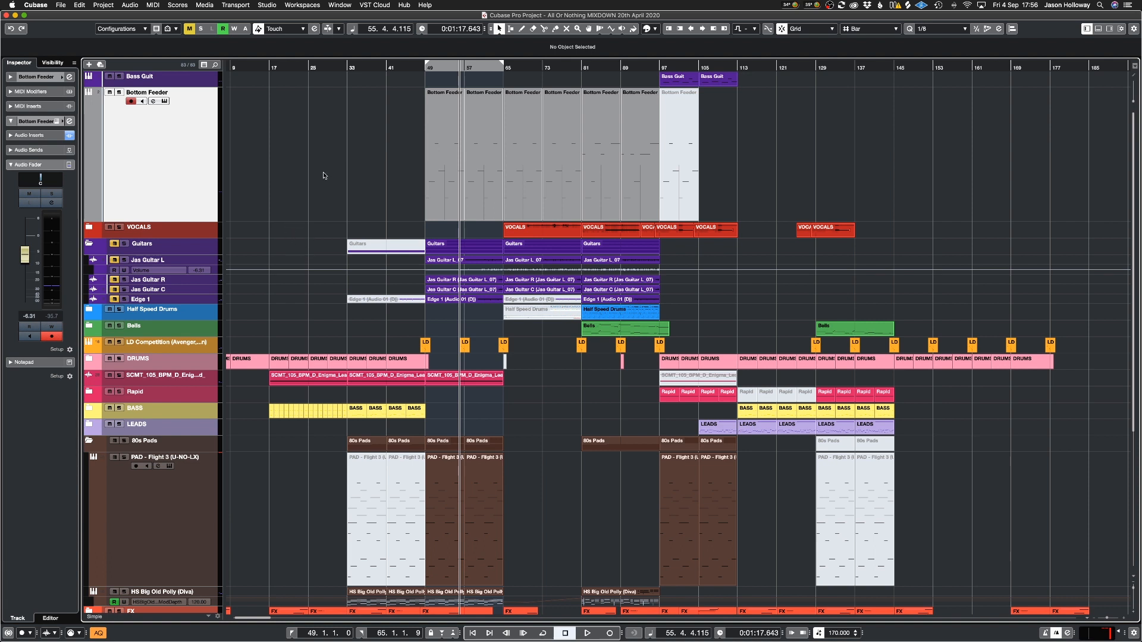
{"action": "key", "text": "1"}
{"action": "key", "text": "space"}
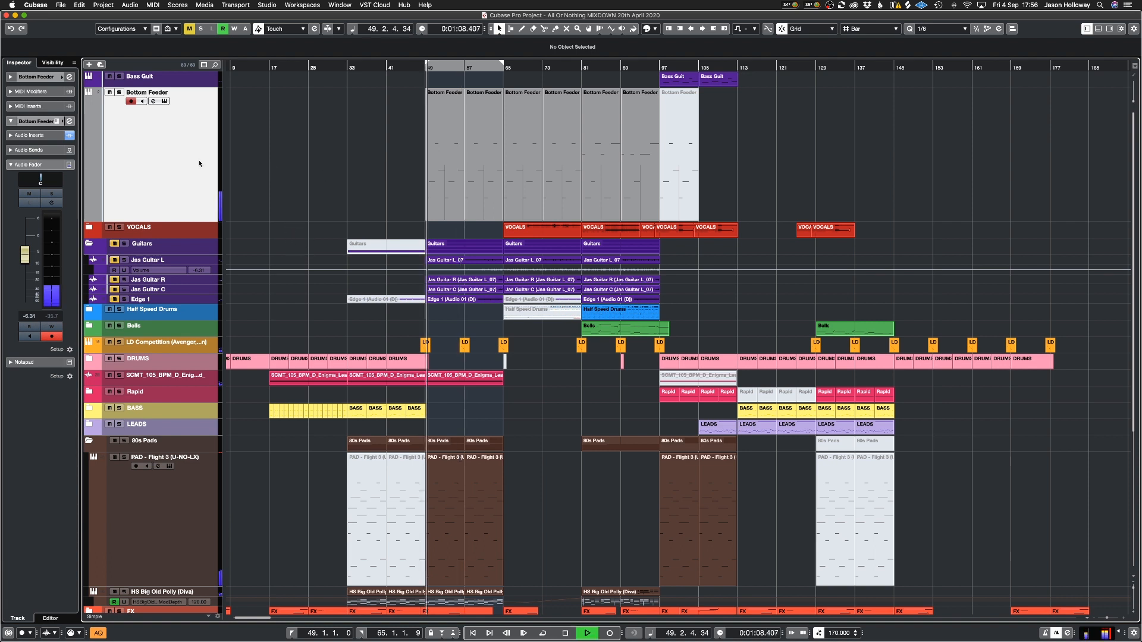
{"action": "scroll", "coordinate": [229, 190], "scroll_direction": "down", "scroll_amount": 5}
{"action": "scroll", "coordinate": [258, 220], "scroll_direction": "up", "scroll_amount": 5}
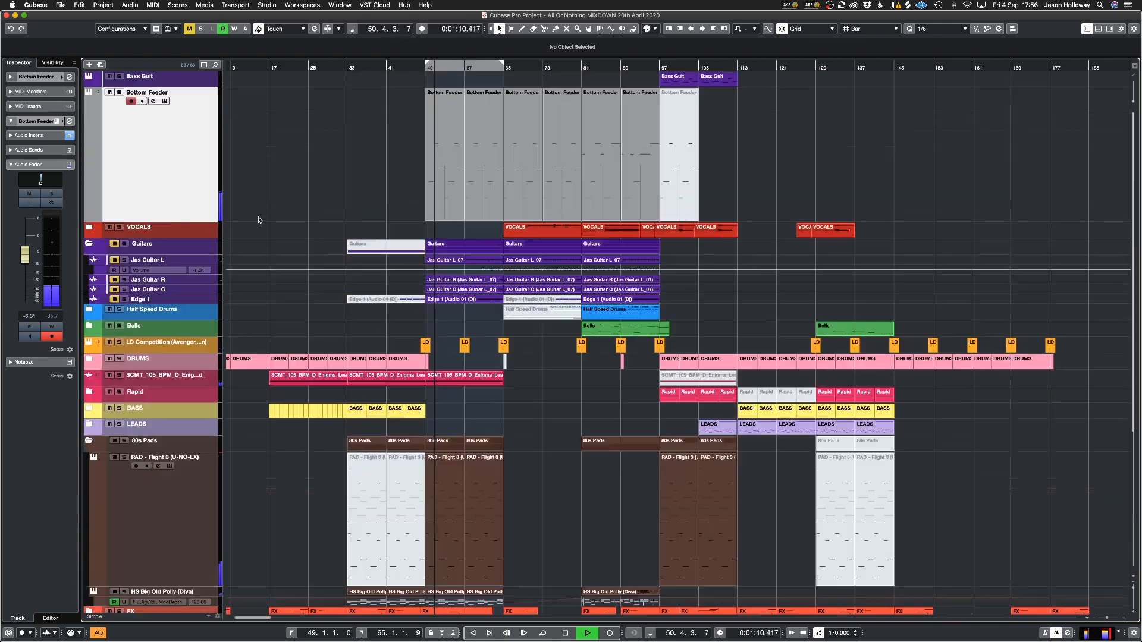
{"action": "scroll", "coordinate": [228, 309], "scroll_direction": "down", "scroll_amount": 5}
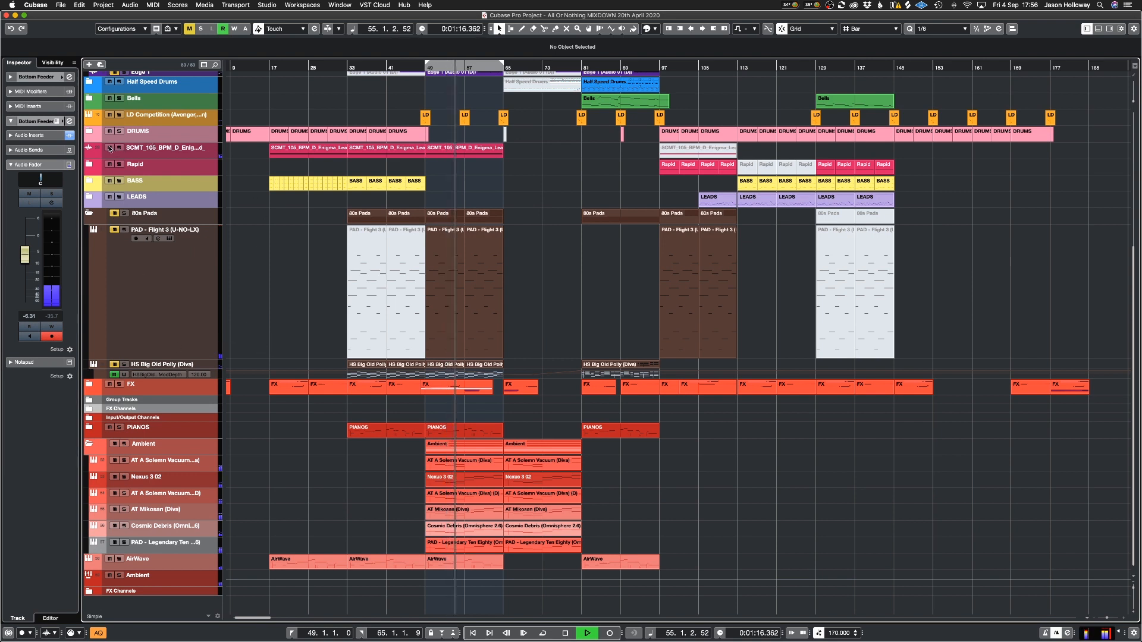
{"action": "left_click", "coordinate": [105, 430]}
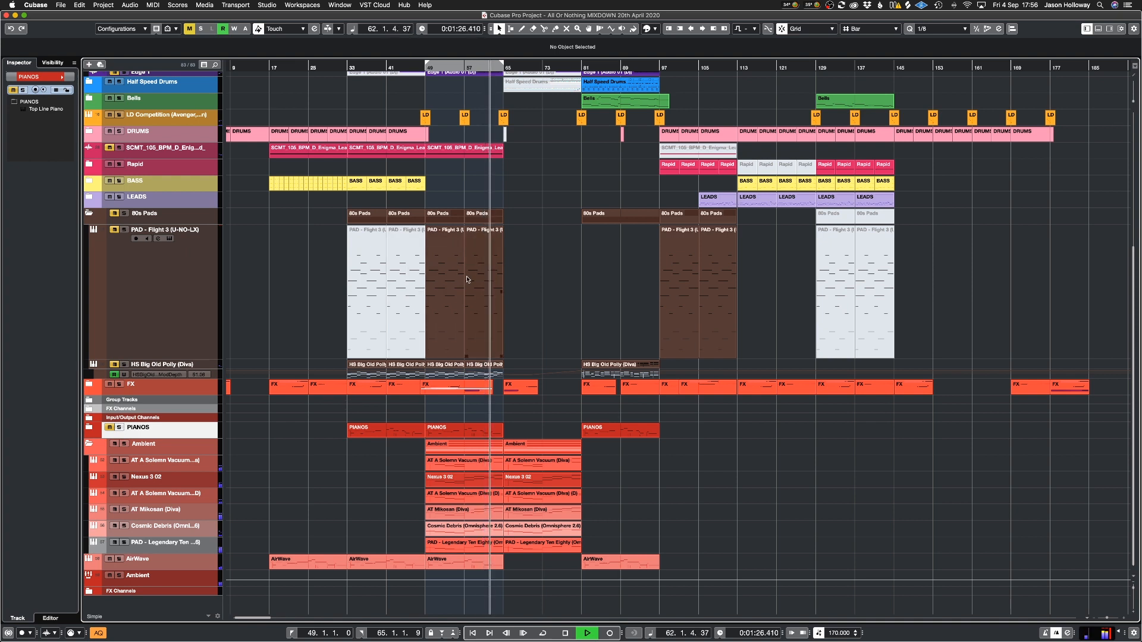
Turn on cycle playback between bars 49 and 65, mute AirWave, and stop after listening to the remaining layers.
{"action": "key", "text": "slash"}
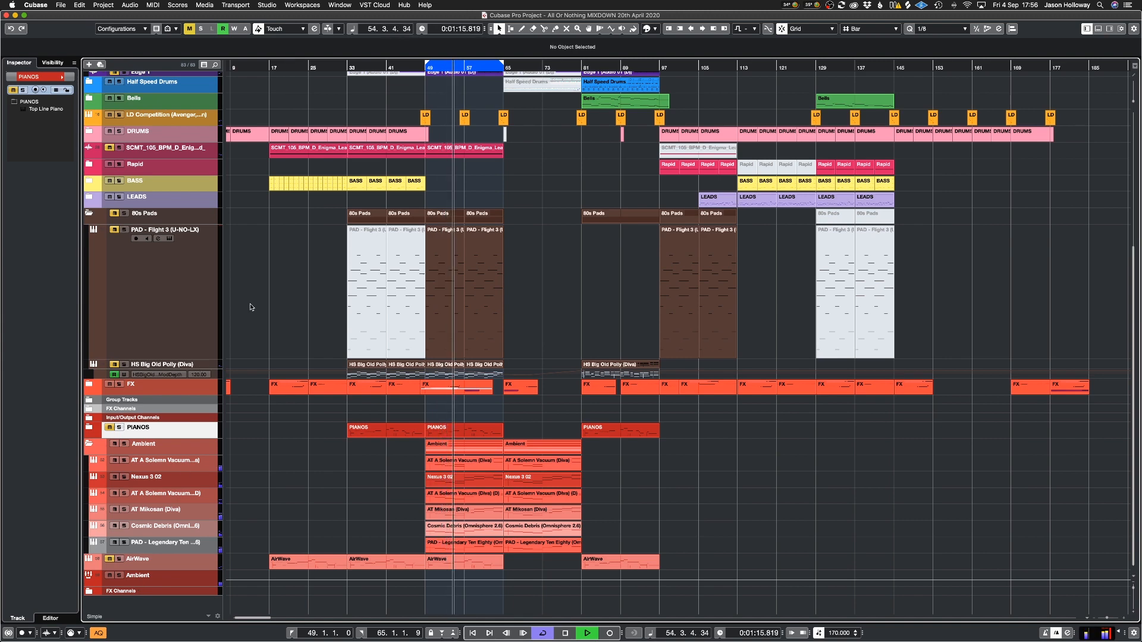
{"action": "scroll", "coordinate": [250, 304], "scroll_direction": "up", "scroll_amount": 4}
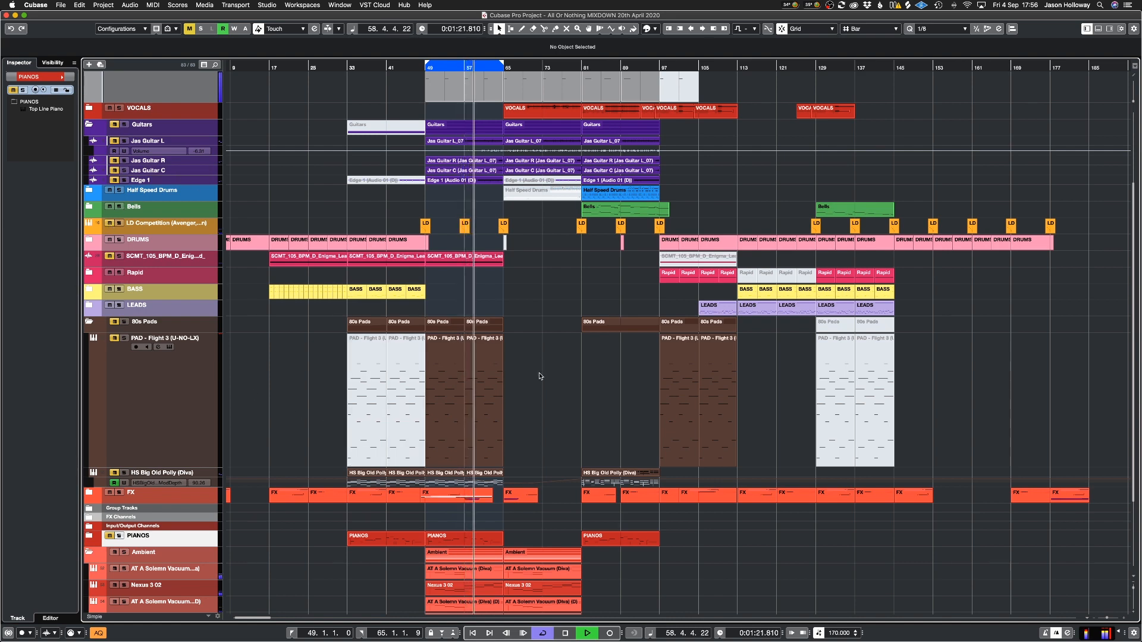
{"action": "scroll", "coordinate": [539, 376], "scroll_direction": "down", "scroll_amount": 4}
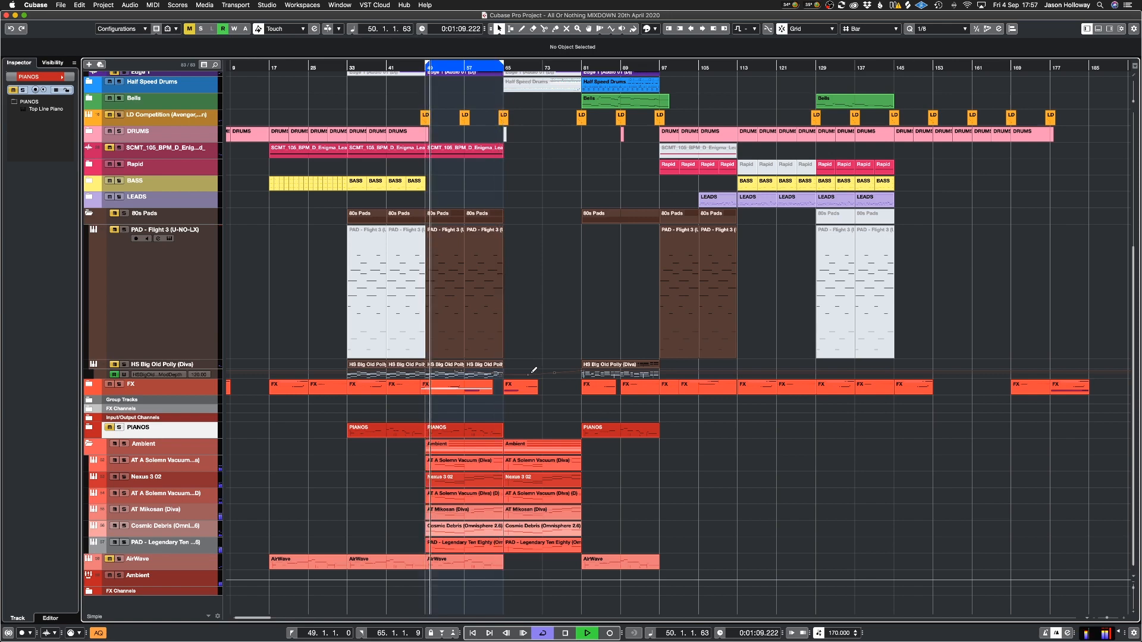
{"action": "scroll", "coordinate": [529, 371], "scroll_direction": "up", "scroll_amount": 5}
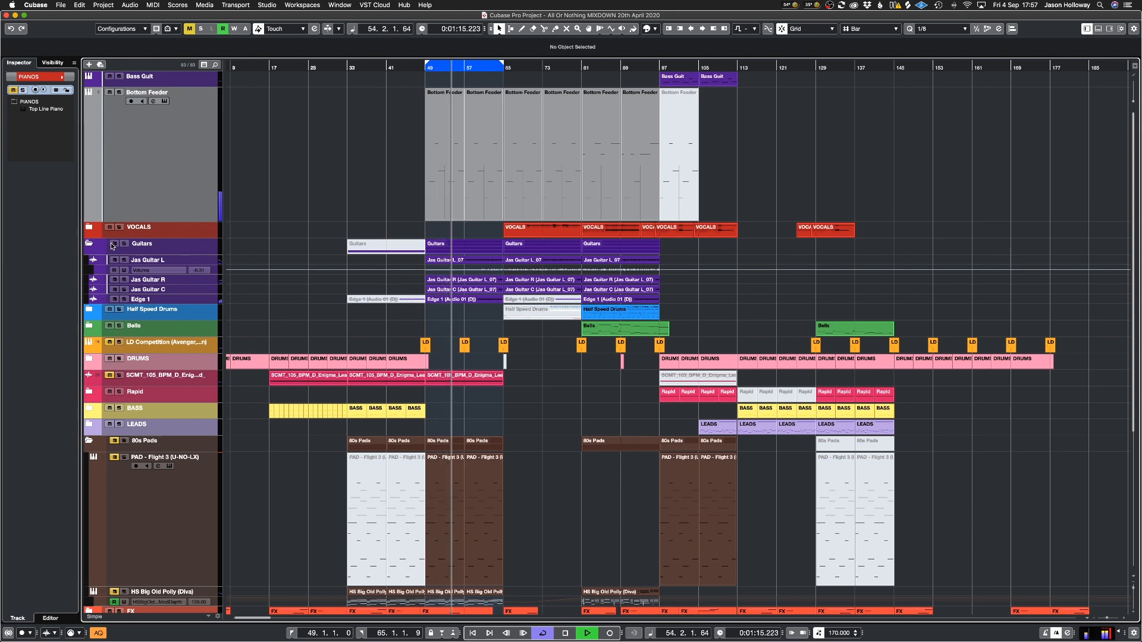
{"action": "scroll", "coordinate": [562, 454], "scroll_direction": "down", "scroll_amount": 5}
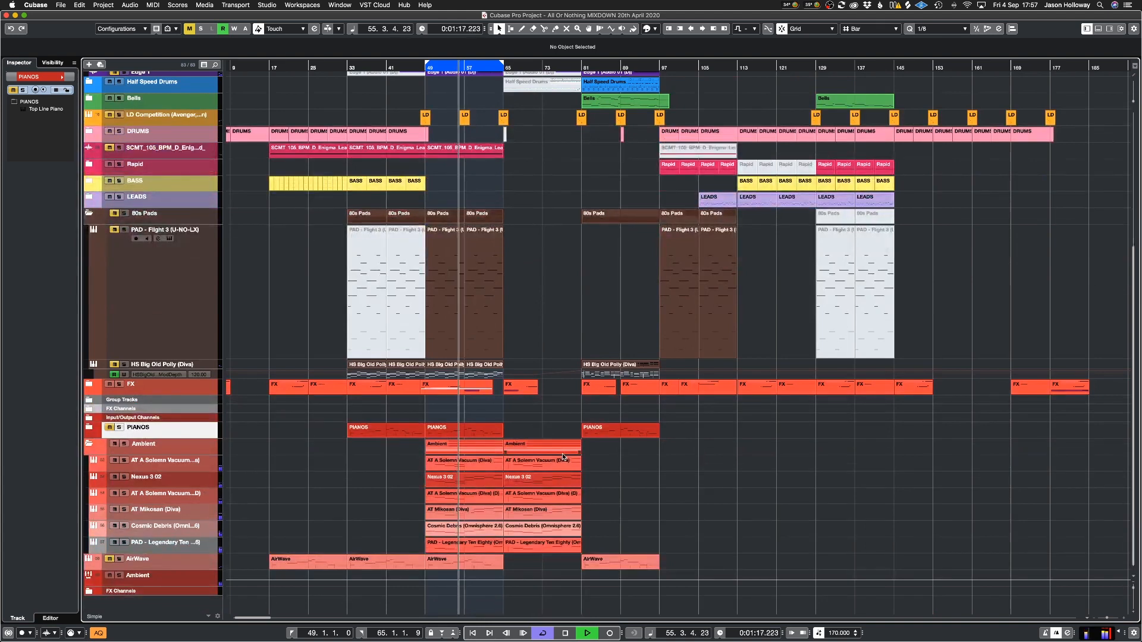
{"action": "key", "text": "space"}
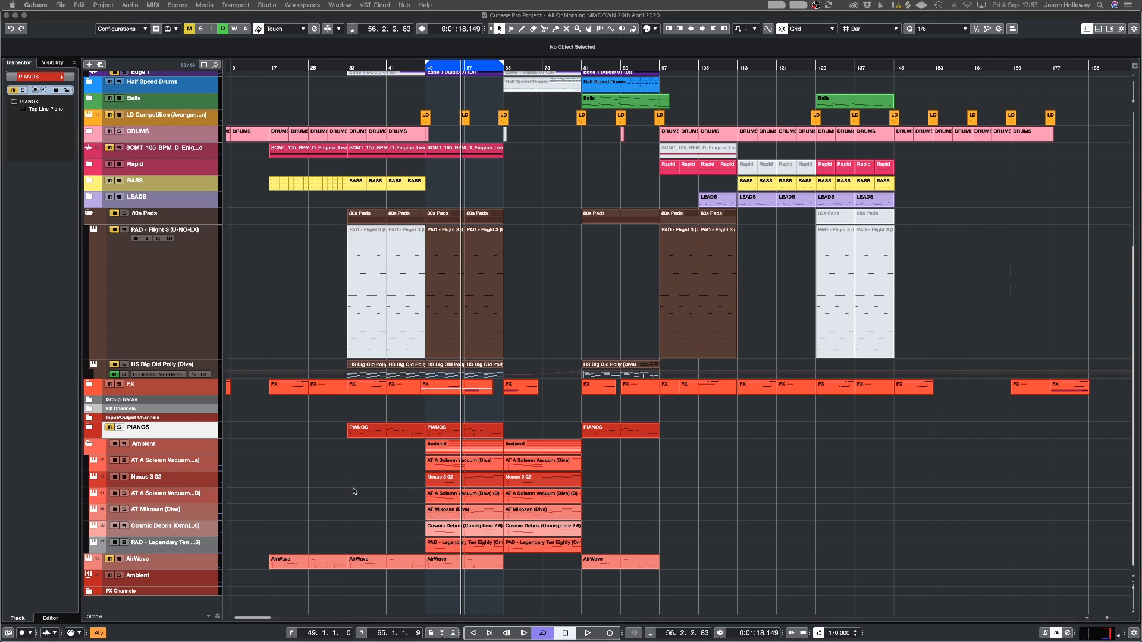
Inspect the Diva patch on the first AT A Solemn Vacuum track and return to the project window.
{"action": "left_click", "coordinate": [201, 468]}
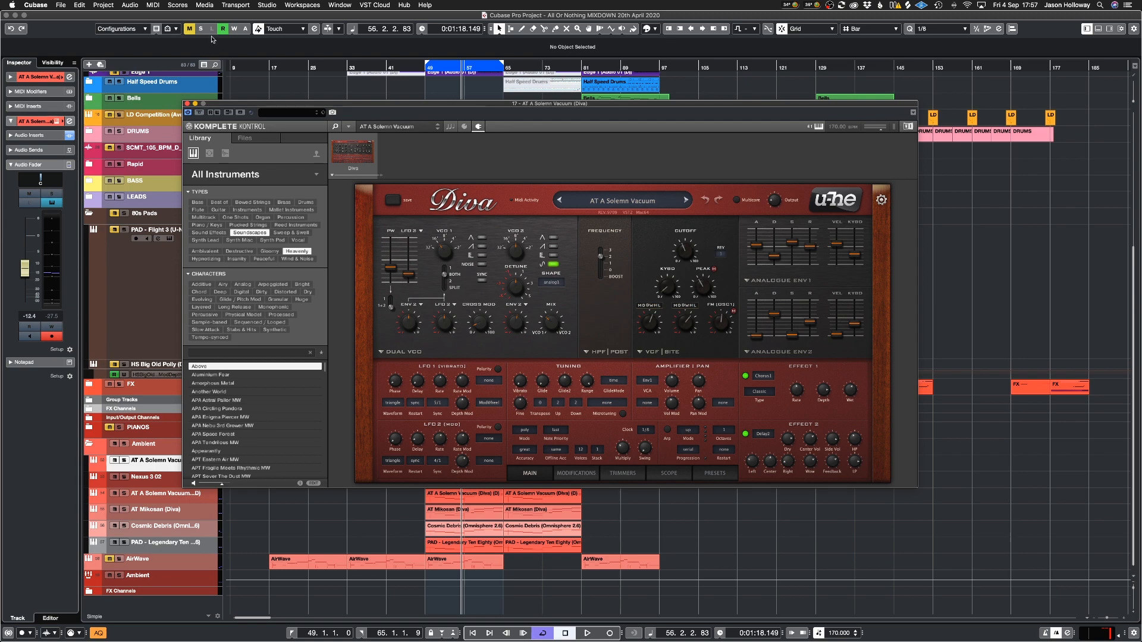
{"action": "left_click", "coordinate": [187, 104]}
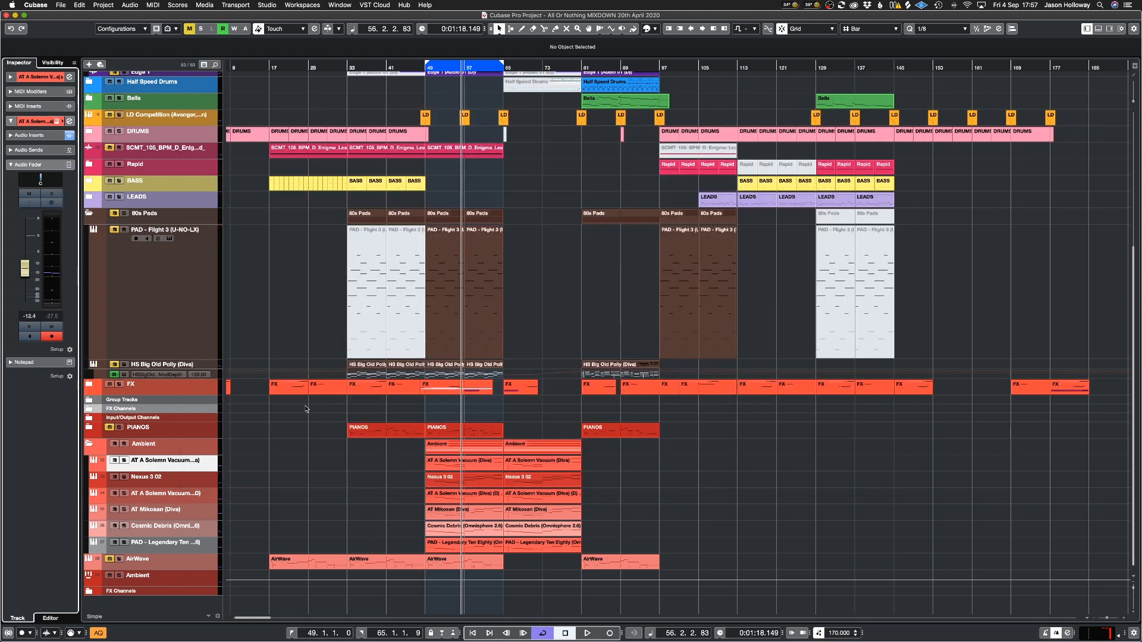
{"action": "key", "text": "ctrl+Up"}
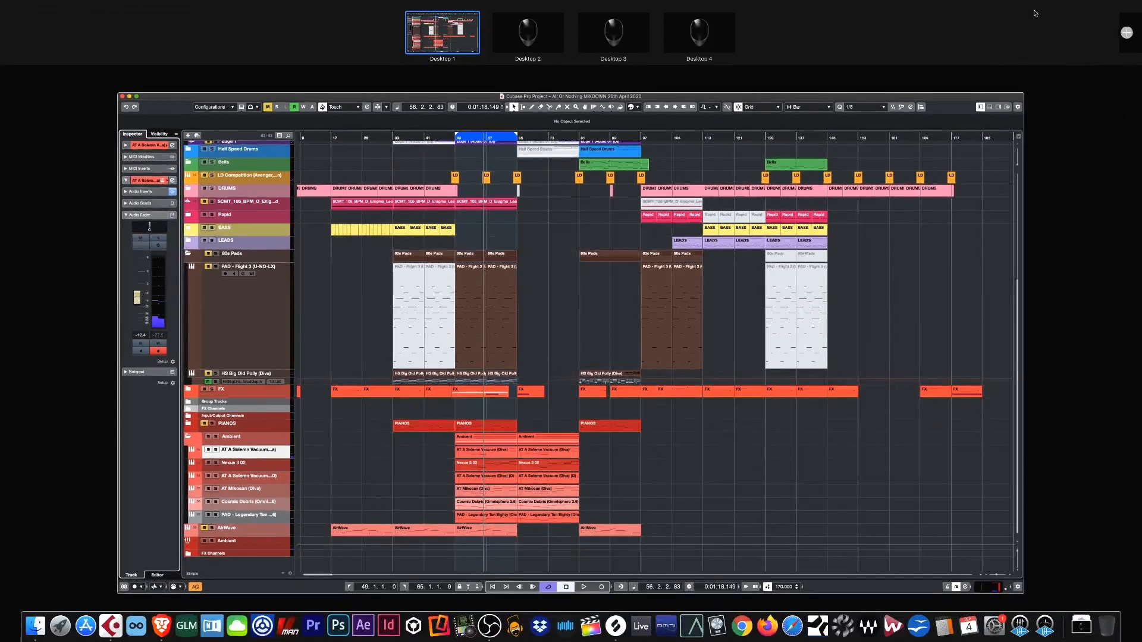
{"action": "left_click", "coordinate": [669, 99]}
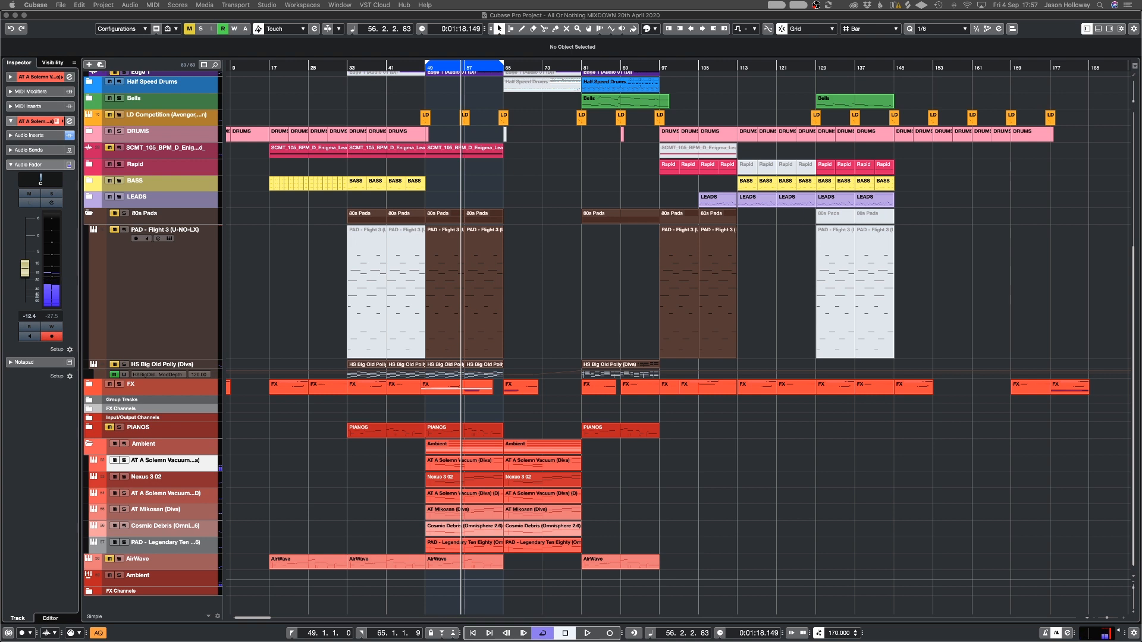
Select the Nexus 3 02 track, view its Ambient Pad 3 preset in the Nexus 3 instrument, and close the instrument.
{"action": "left_click", "coordinate": [164, 481]}
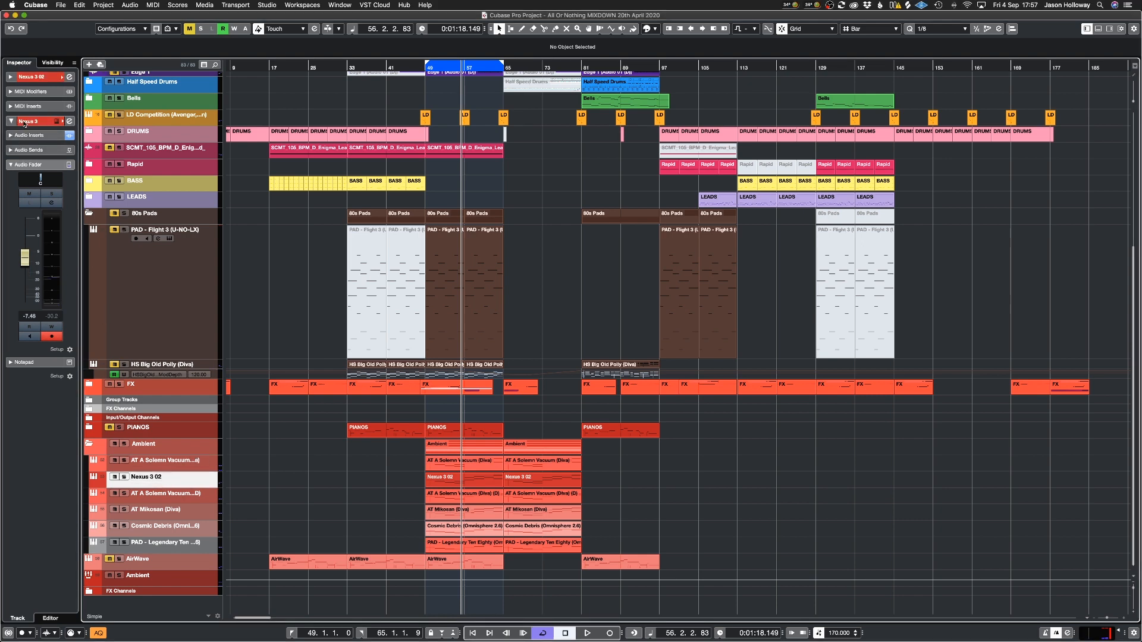
{"action": "left_click", "coordinate": [27, 122]}
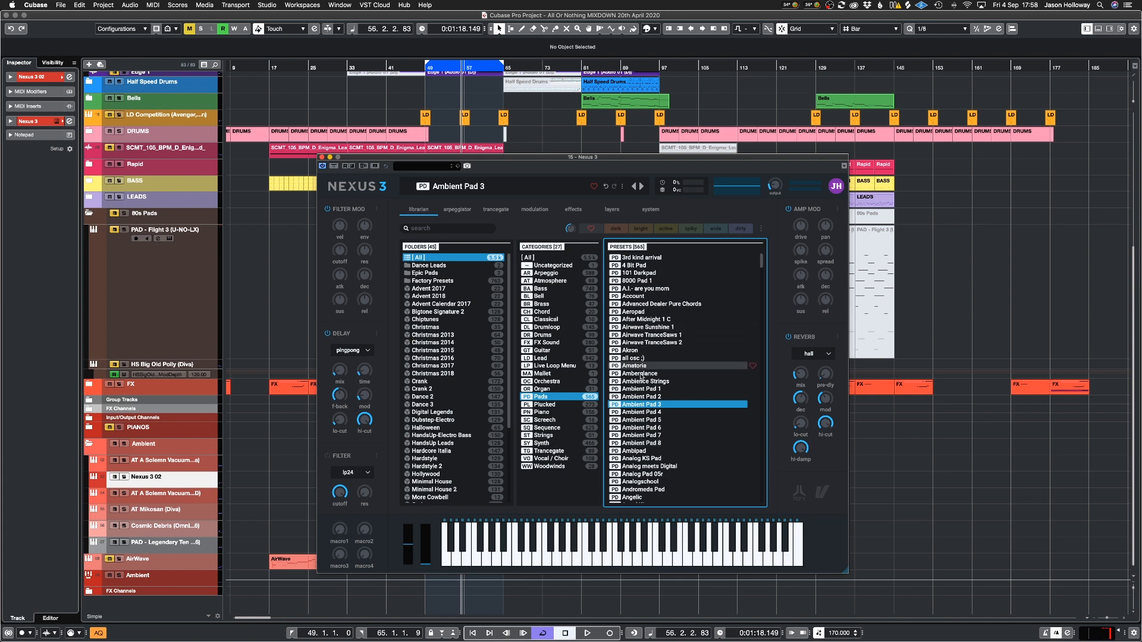
{"action": "left_click", "coordinate": [322, 157]}
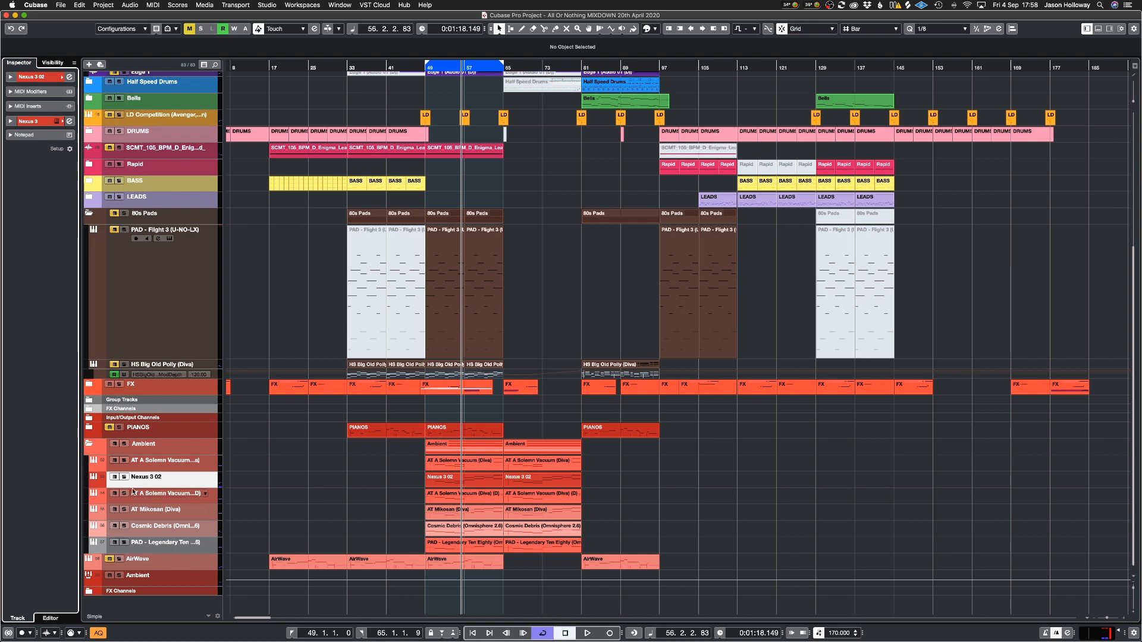
Select the AT A Solemn Vacuum (D) and AT Mikosan tracks in turn, and expand AT Mikosan's basic track settings.
{"action": "left_click", "coordinate": [200, 502]}
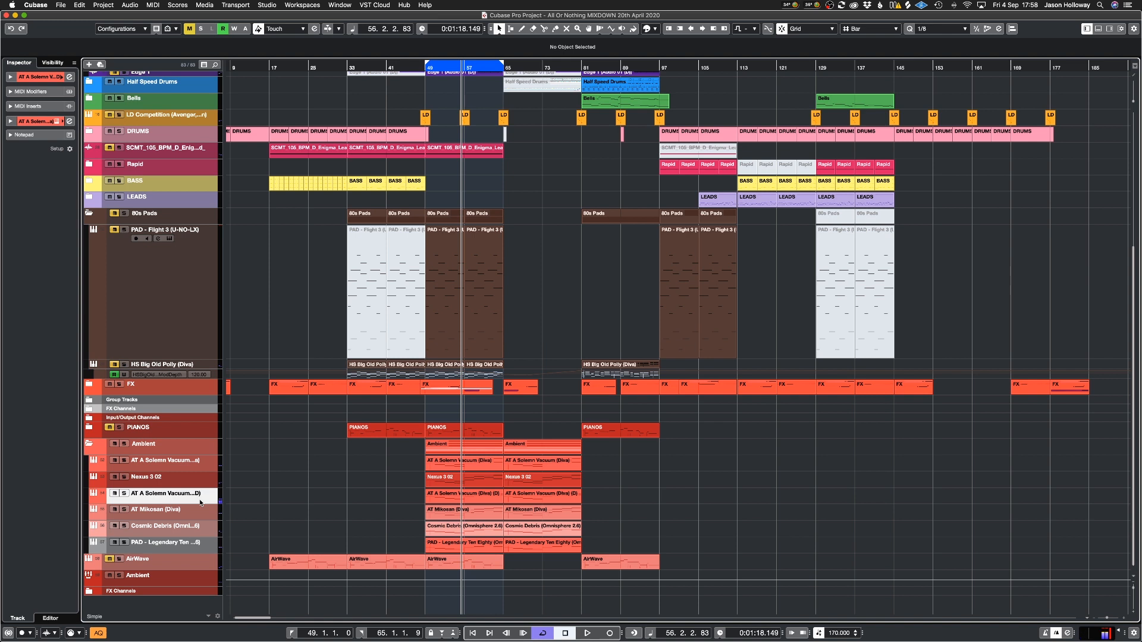
{"action": "left_click", "coordinate": [202, 514]}
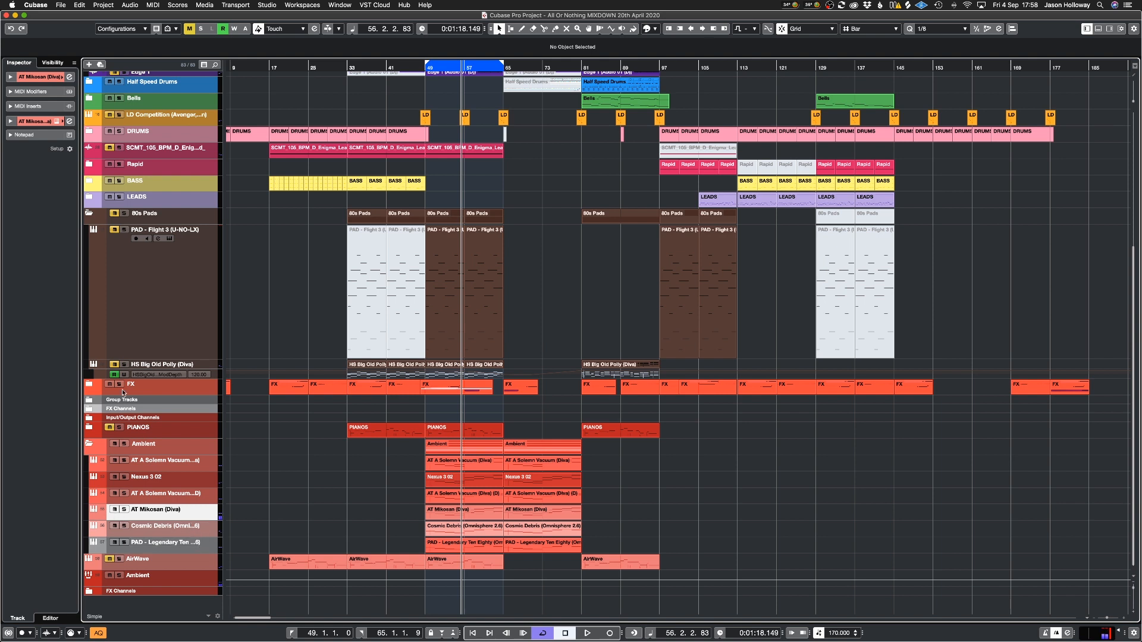
{"action": "left_click", "coordinate": [36, 77]}
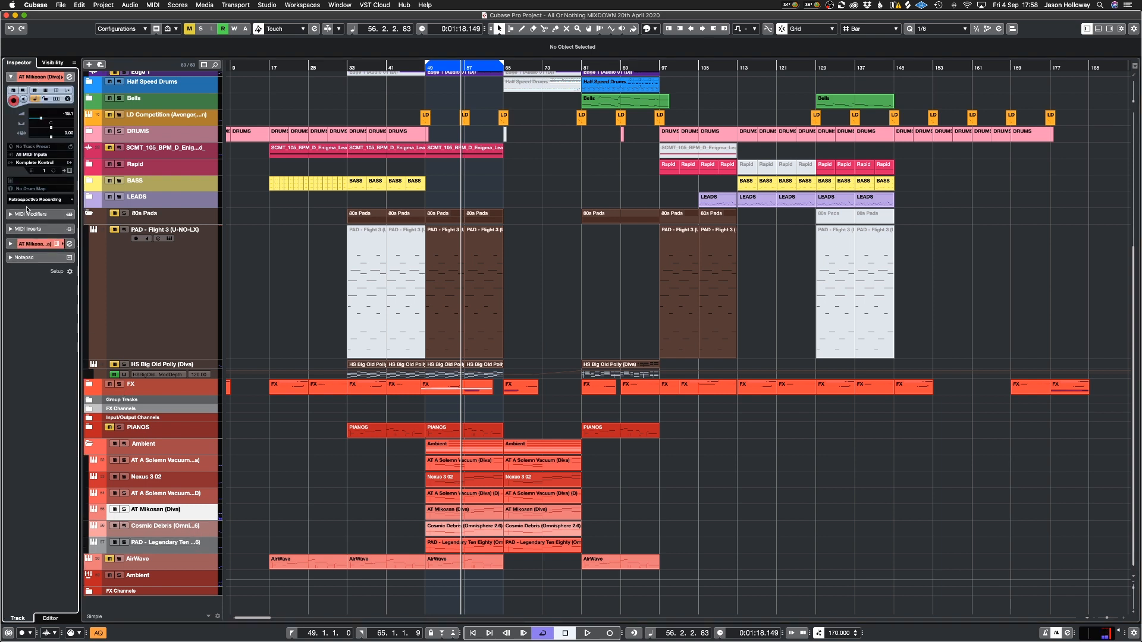
View AT Mikosan's Diva instrument and close it, and select the Cosmic Debris and PAD - Legendary Ten tracks in turn.
{"action": "left_click", "coordinate": [69, 171]}
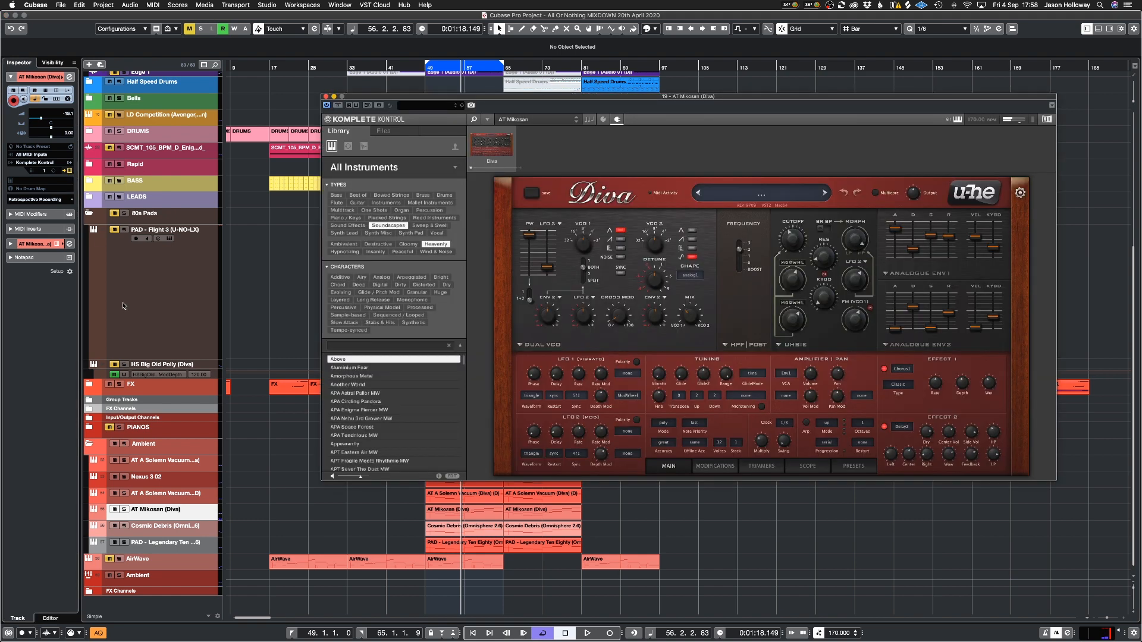
{"action": "left_click", "coordinate": [326, 97]}
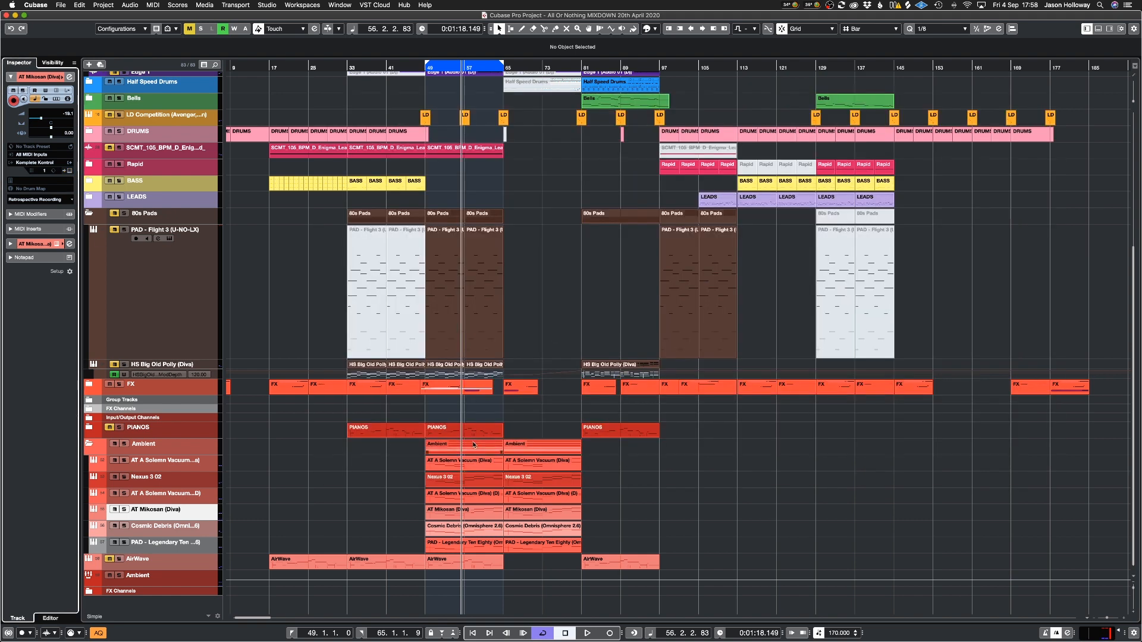
{"action": "left_click", "coordinate": [211, 530]}
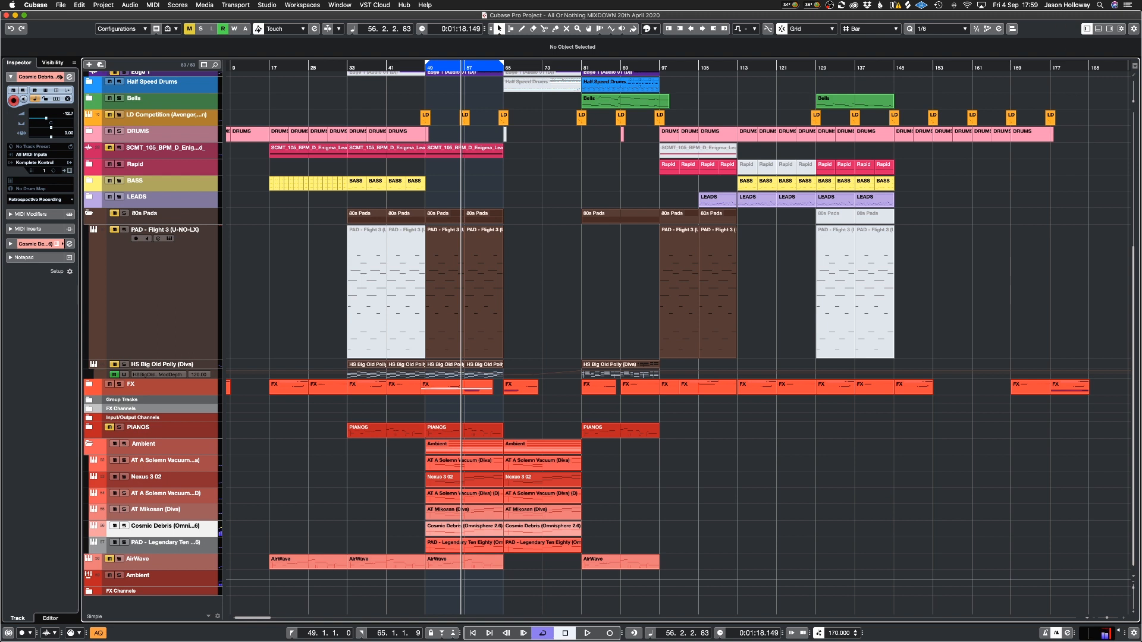
{"action": "left_click", "coordinate": [162, 551]}
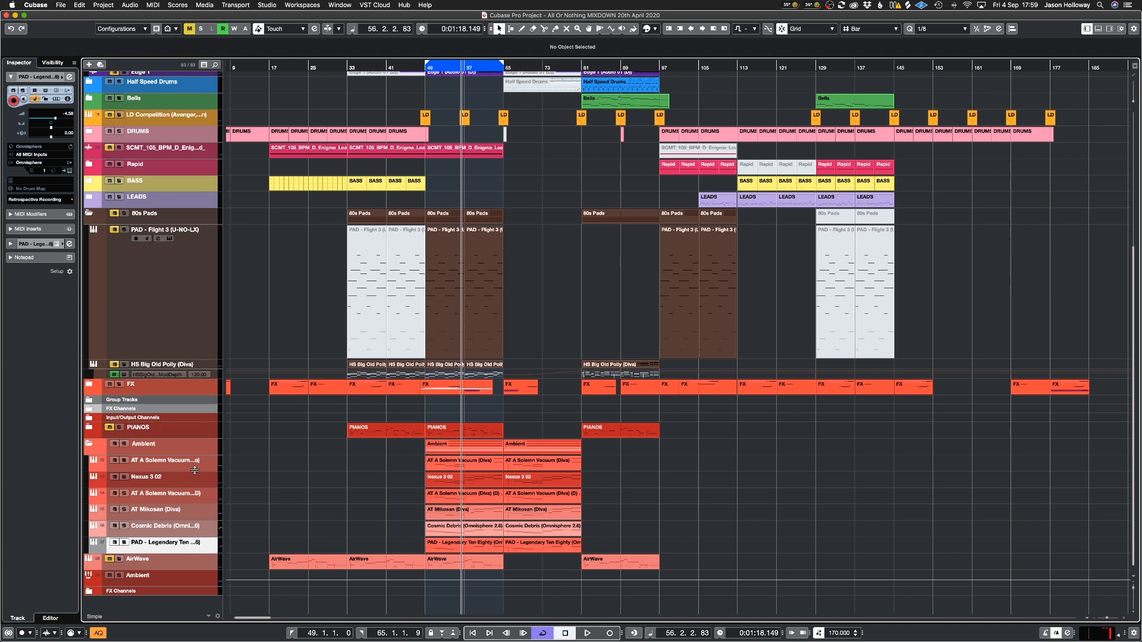
Select the six tracks inside the Ambient folder and switch to the LGTV Mixdown workspace.
{"action": "left_click", "coordinate": [170, 466]}
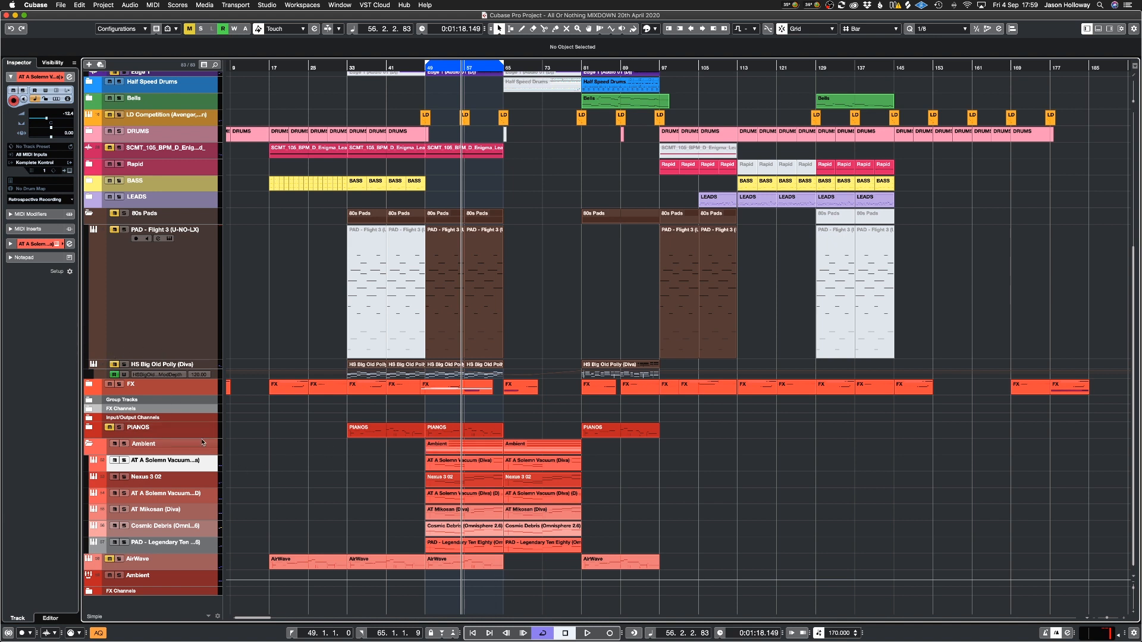
{"action": "left_click", "coordinate": [211, 549], "text": "shift"}
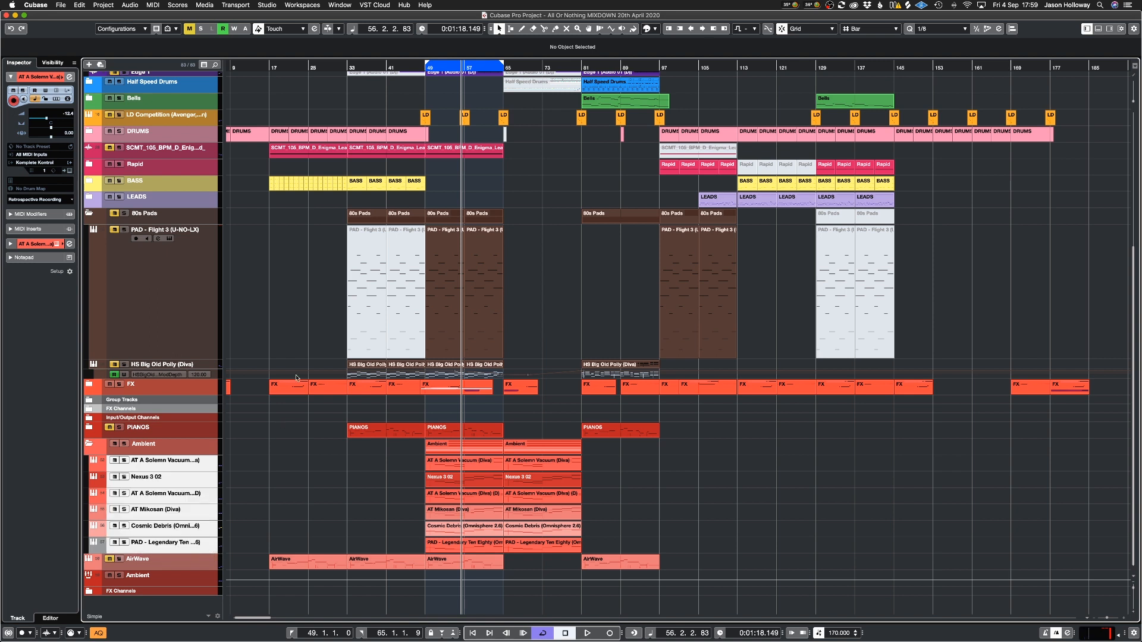
{"action": "left_click", "coordinate": [302, 4]}
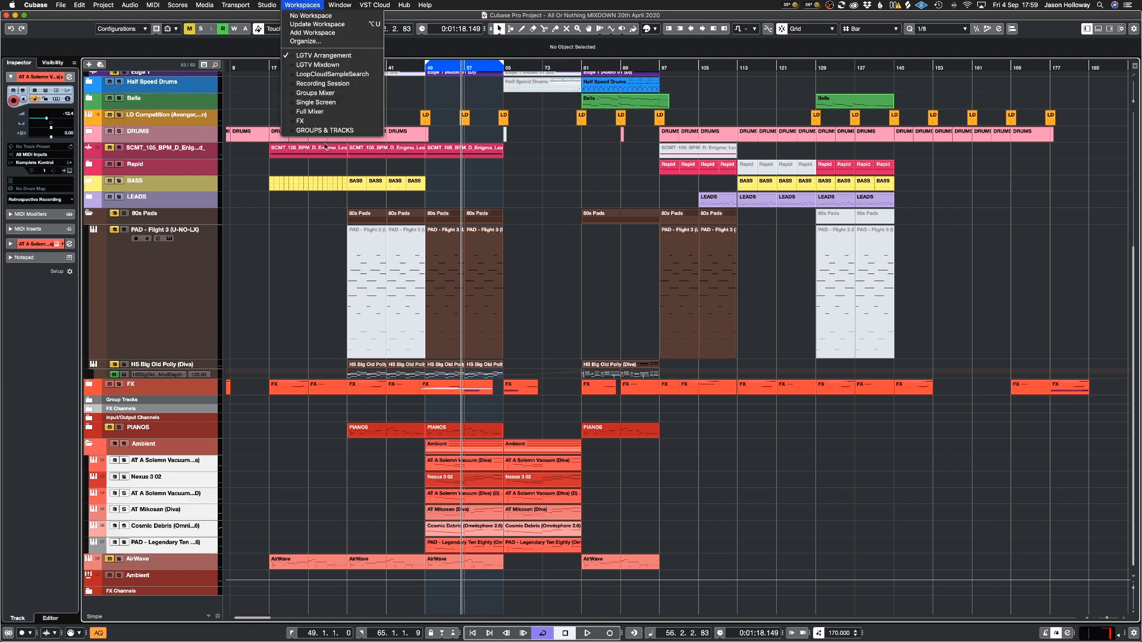
{"action": "left_click", "coordinate": [326, 68]}
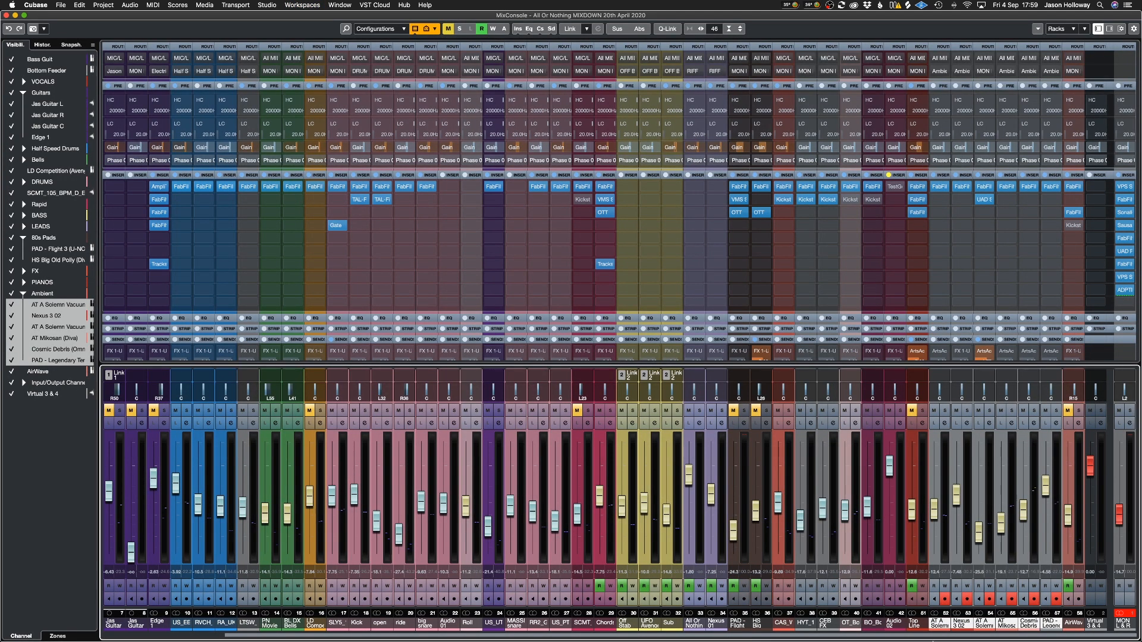
Hide the mixer channels from Bass Guit through PIANOS as well as Virtual 3 & 4, and widen the remaining channel strips.
{"action": "left_click_drag", "start_coordinate": [13, 69], "coordinate": [13, 295]}
{"action": "left_click", "coordinate": [13, 293]}
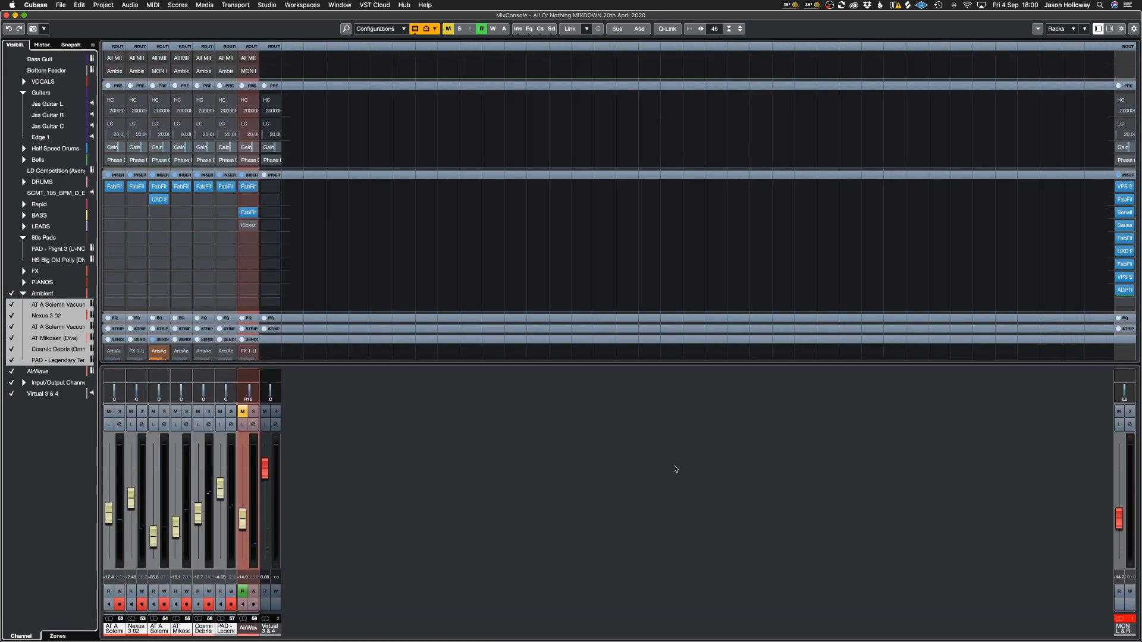
{"action": "key", "text": "h"}
{"action": "key", "text": "h"}
{"action": "key", "text": "h"}
{"action": "key", "text": "h"}
{"action": "key", "text": "h"}
{"action": "key", "text": "h"}
{"action": "key", "text": "h"}
{"action": "key", "text": "h"}
{"action": "key", "text": "h"}
{"action": "key", "text": "h"}
{"action": "key", "text": "h"}
{"action": "key", "text": "h"}
{"action": "key", "text": "h"}
{"action": "key", "text": "h"}
{"action": "key", "text": "h"}
{"action": "key", "text": "h"}
{"action": "key", "text": "h"}
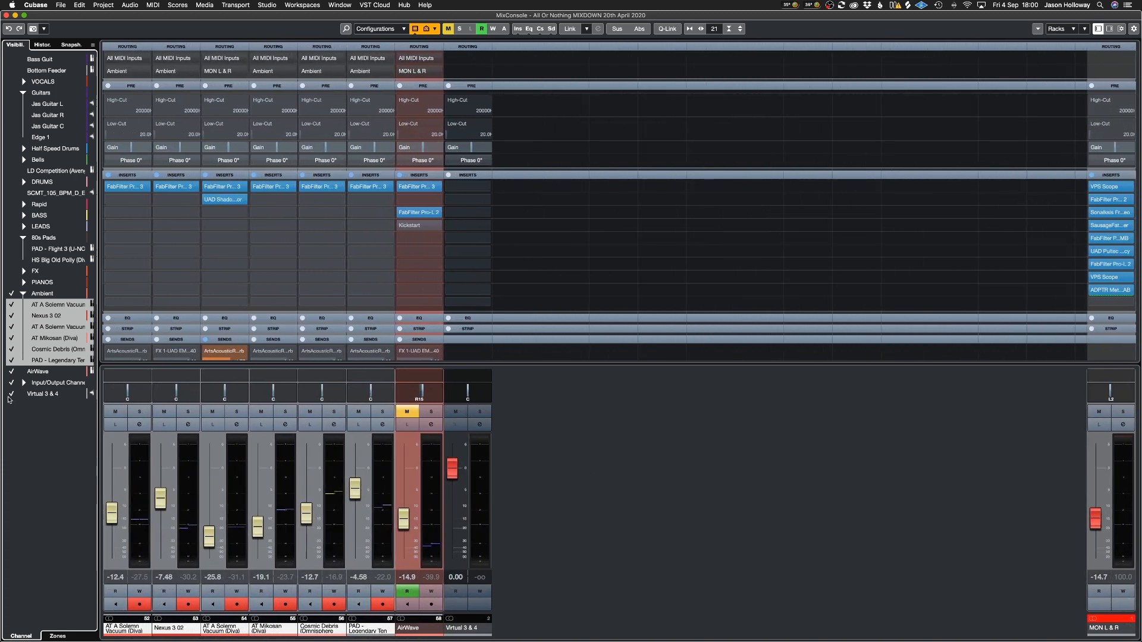
{"action": "left_click", "coordinate": [10, 394]}
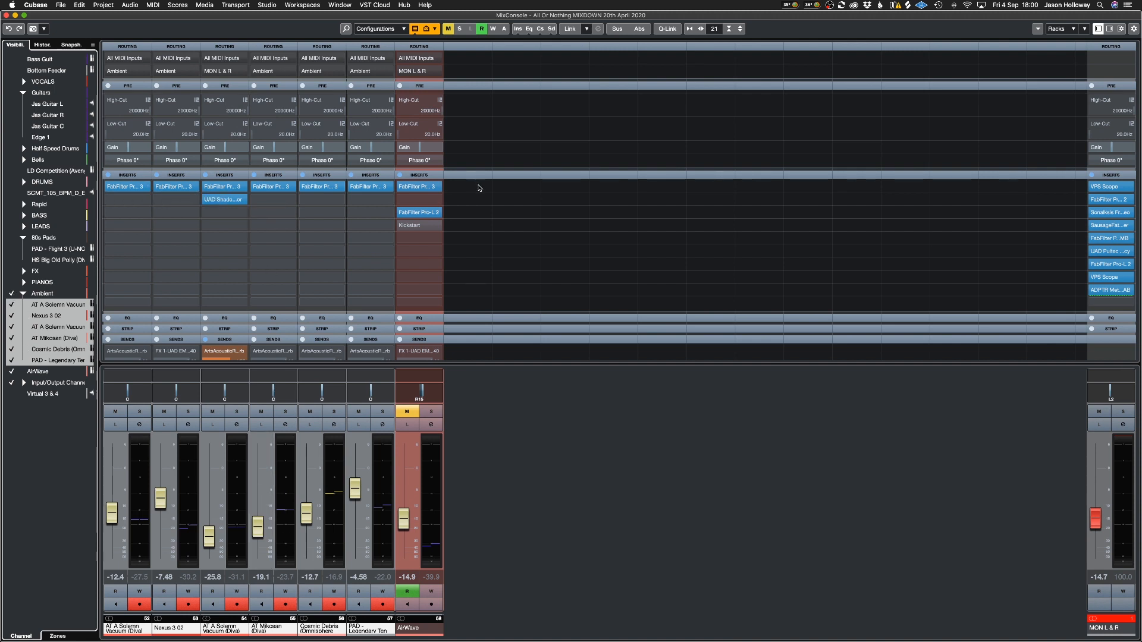
Inspect the FabFilter Pro-Q 3 curves on the first AT A Solemn Vacuum and Nexus 3 02 channels, closing each plug-in.
{"action": "left_click", "coordinate": [119, 188]}
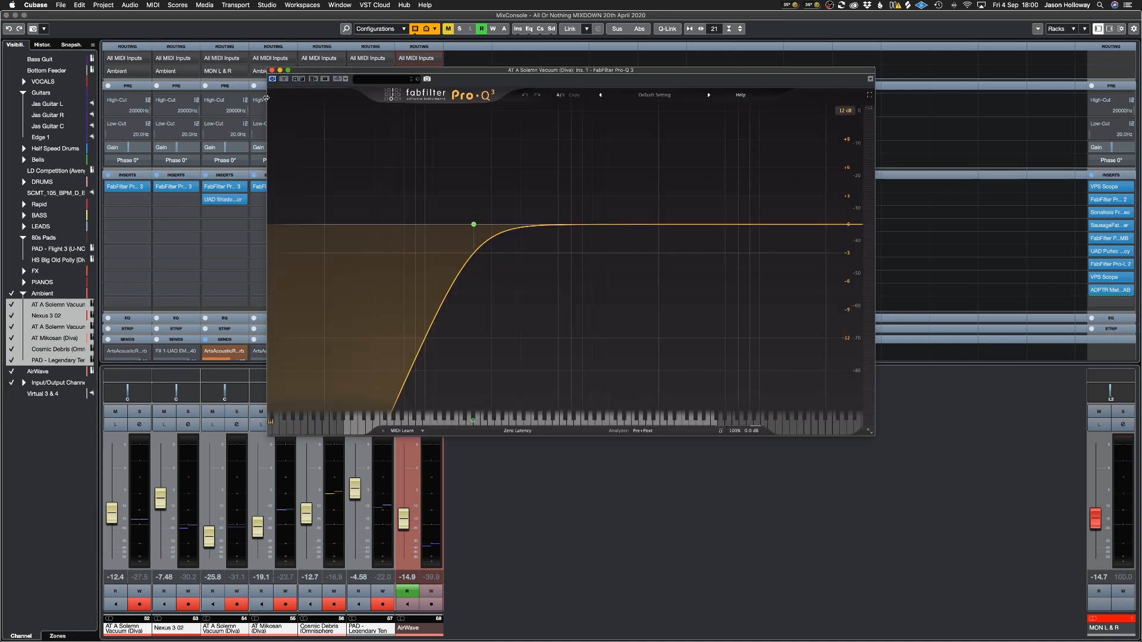
{"action": "left_click", "coordinate": [272, 70]}
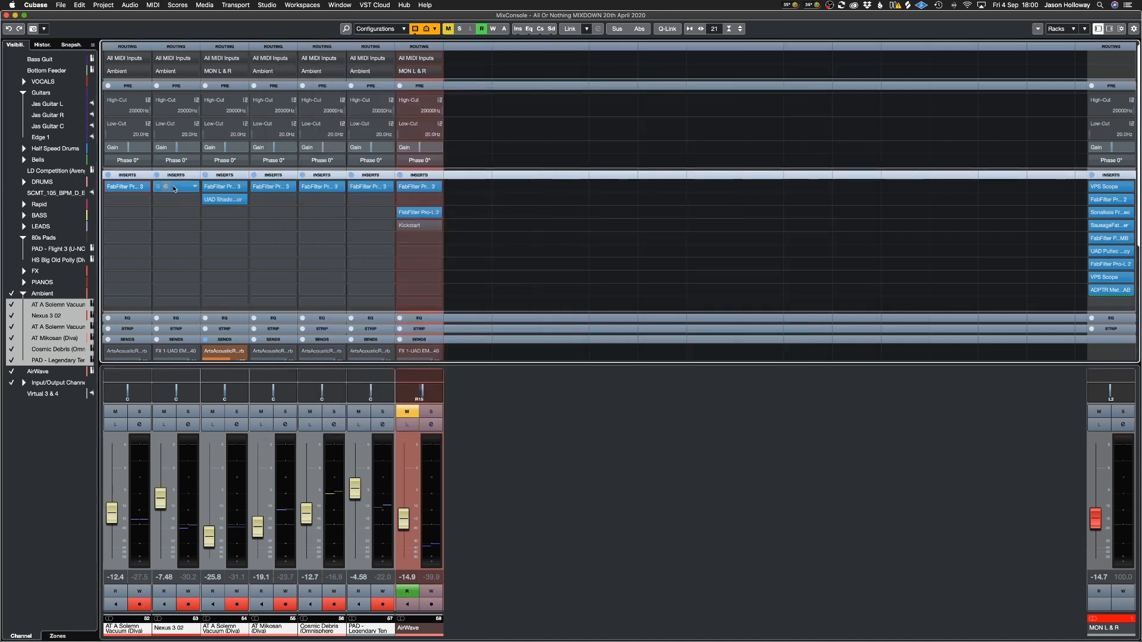
{"action": "left_click", "coordinate": [174, 189]}
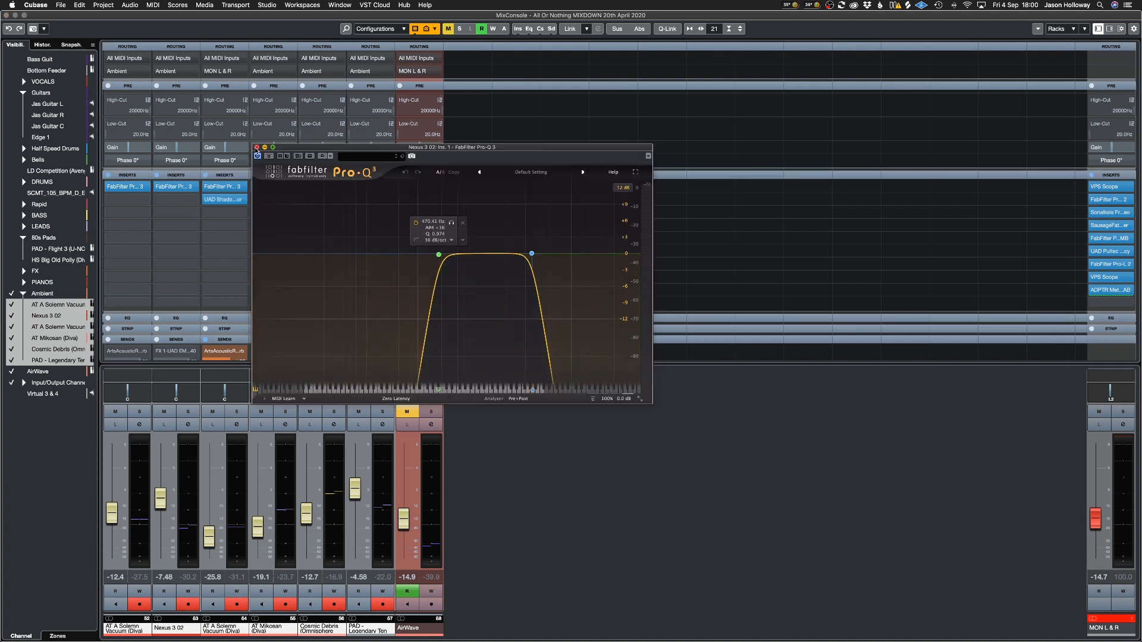
{"action": "left_click", "coordinate": [257, 147]}
Inspect the low cut and narrow dips in Pro-Q 3 on AT A Solemn Vacuum (D), and close the plug-in.
{"action": "left_click", "coordinate": [214, 186]}
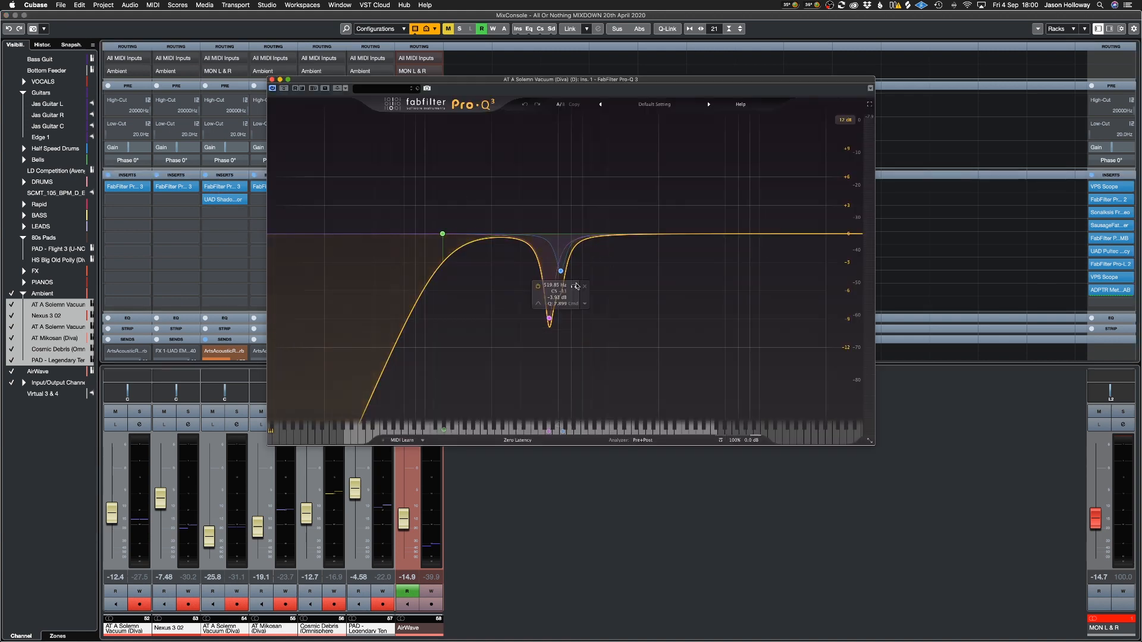
{"action": "left_click", "coordinate": [576, 286]}
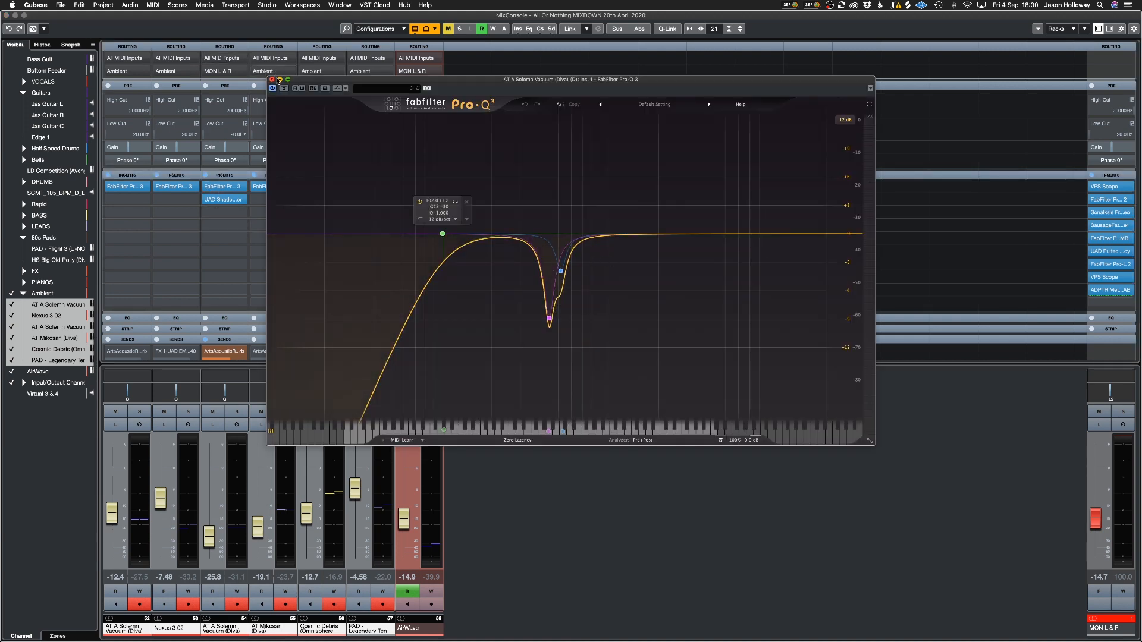
{"action": "left_click_drag", "start_coordinate": [278, 80], "coordinate": [448, 73]}
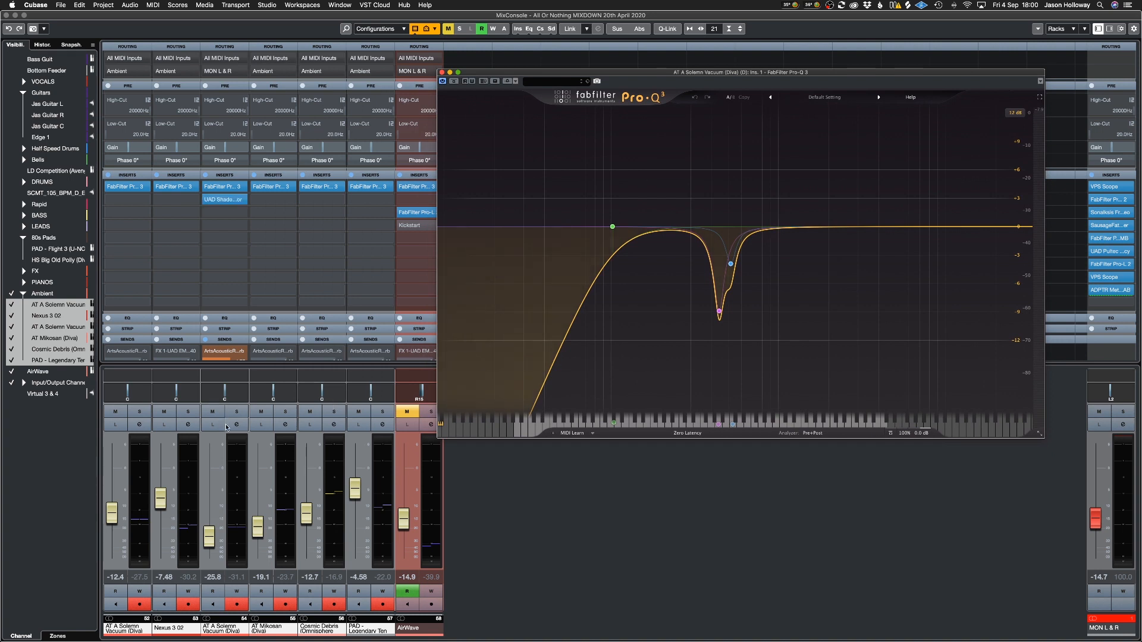
{"action": "left_click", "coordinate": [442, 73]}
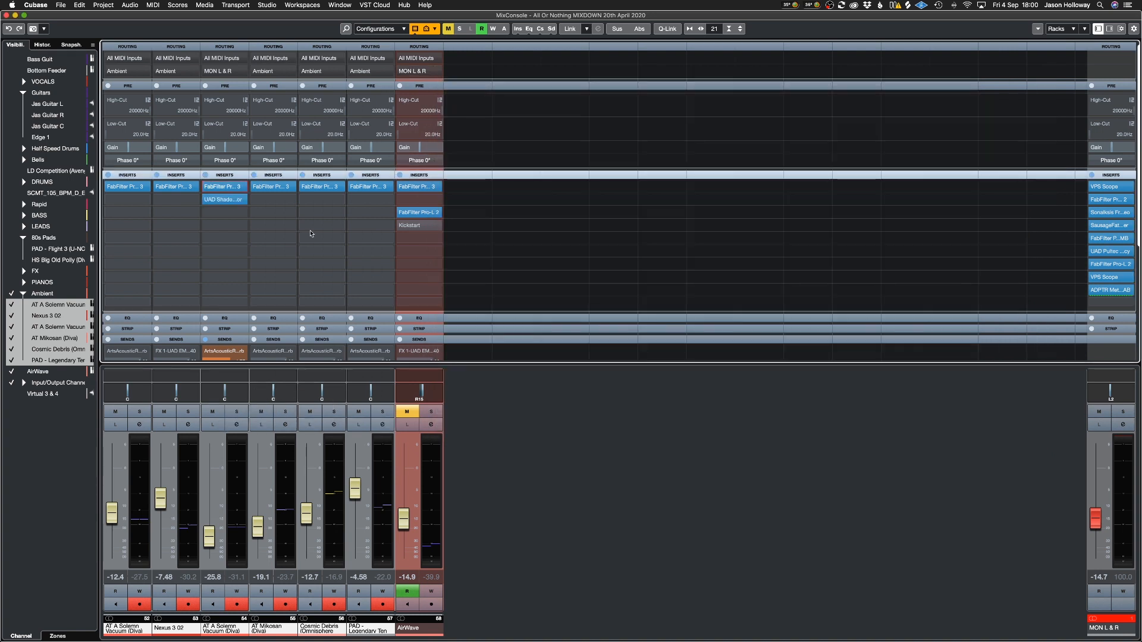
Solo AT A Solemn Vacuum (D), play it, and audition the two narrow cut bands in its Pro-Q 3 before closing the plug-in.
{"action": "left_click", "coordinate": [213, 187]}
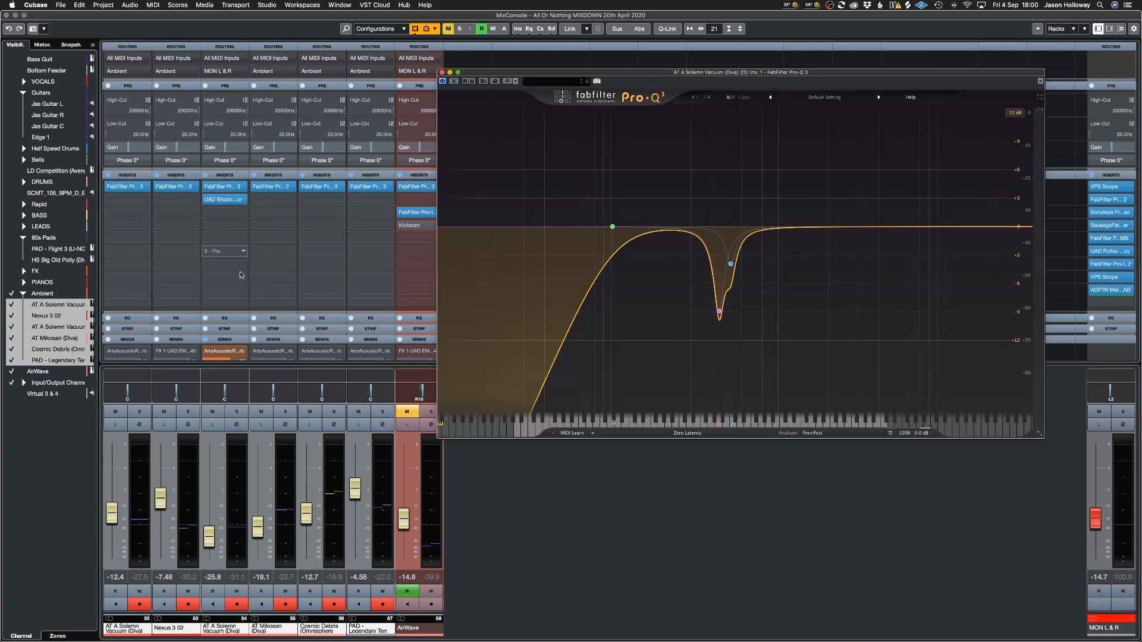
{"action": "left_click", "coordinate": [236, 412]}
{"action": "key", "text": "space"}
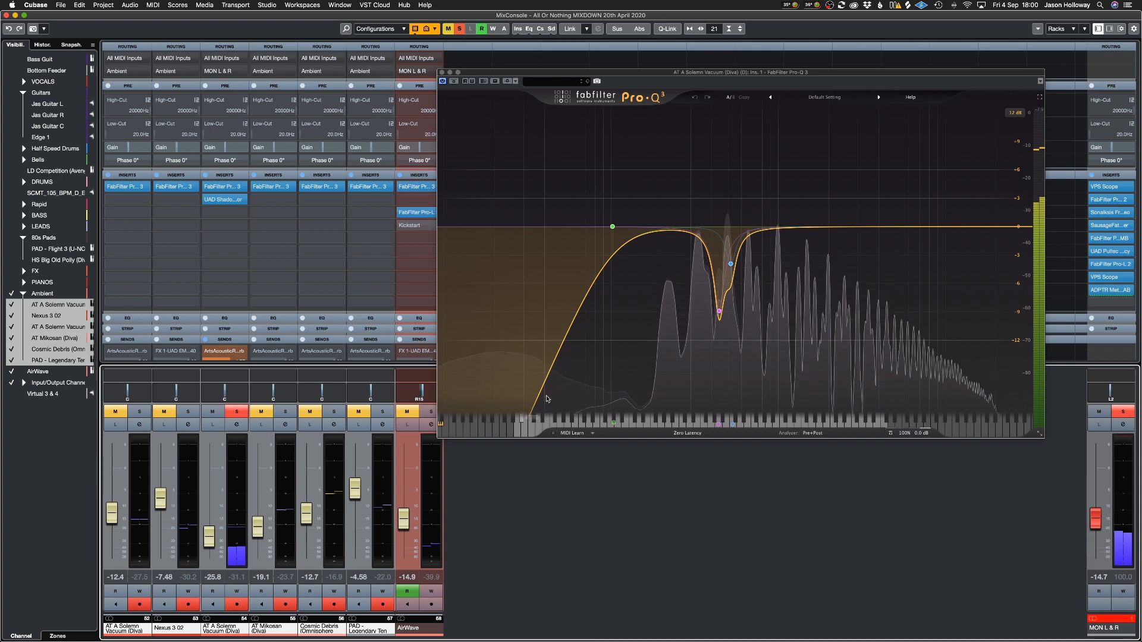
{"action": "left_click", "coordinate": [743, 279]}
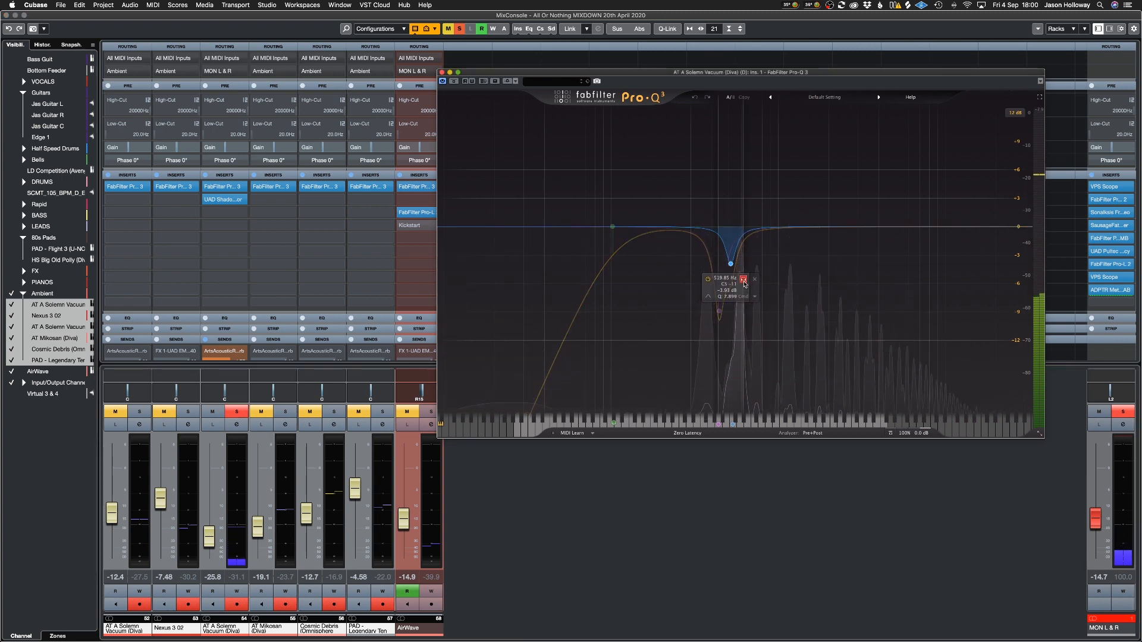
{"action": "left_click_drag", "start_coordinate": [744, 284], "coordinate": [734, 331]}
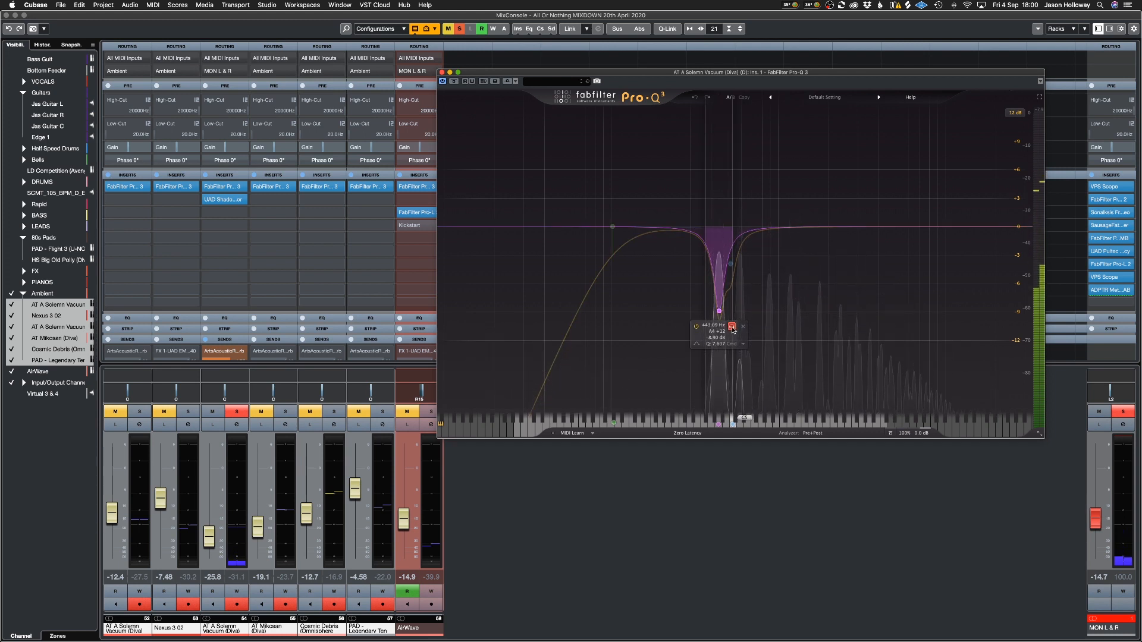
{"action": "left_click", "coordinate": [732, 327]}
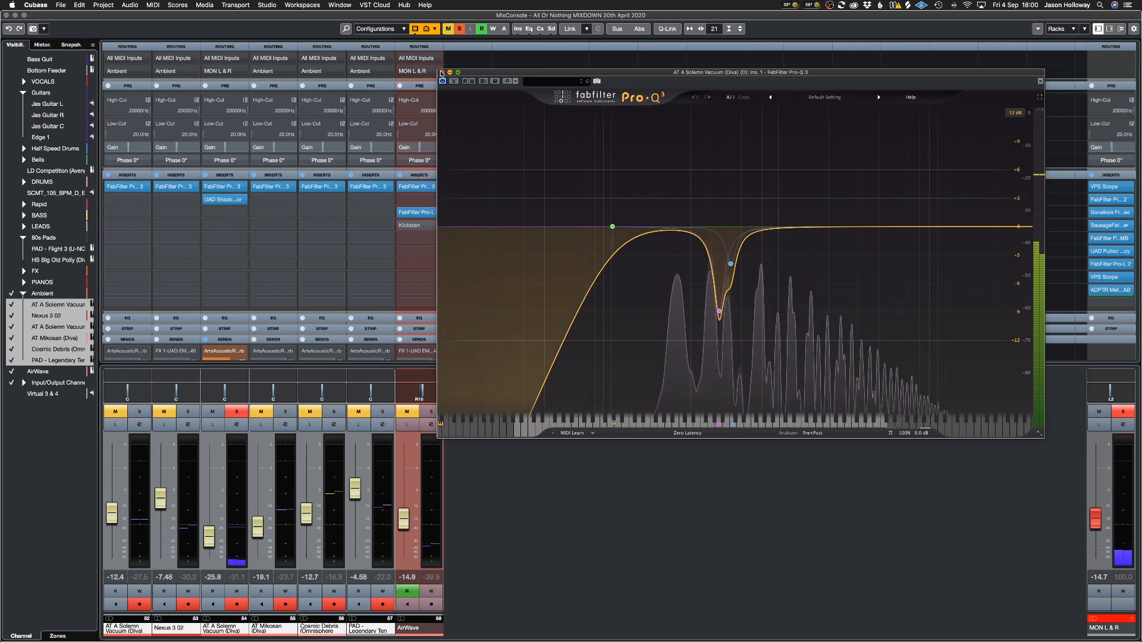
{"action": "left_click", "coordinate": [442, 72]}
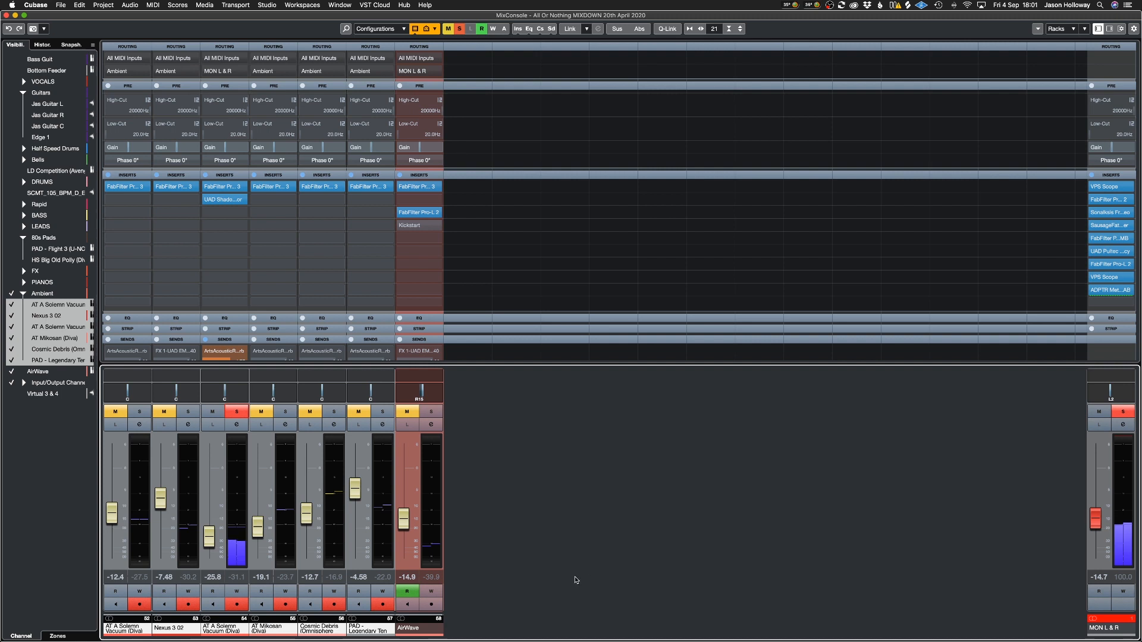
Clear all solos and unmute AirWave to hear it with the Ambient layers.
{"action": "left_click", "coordinate": [461, 29]}
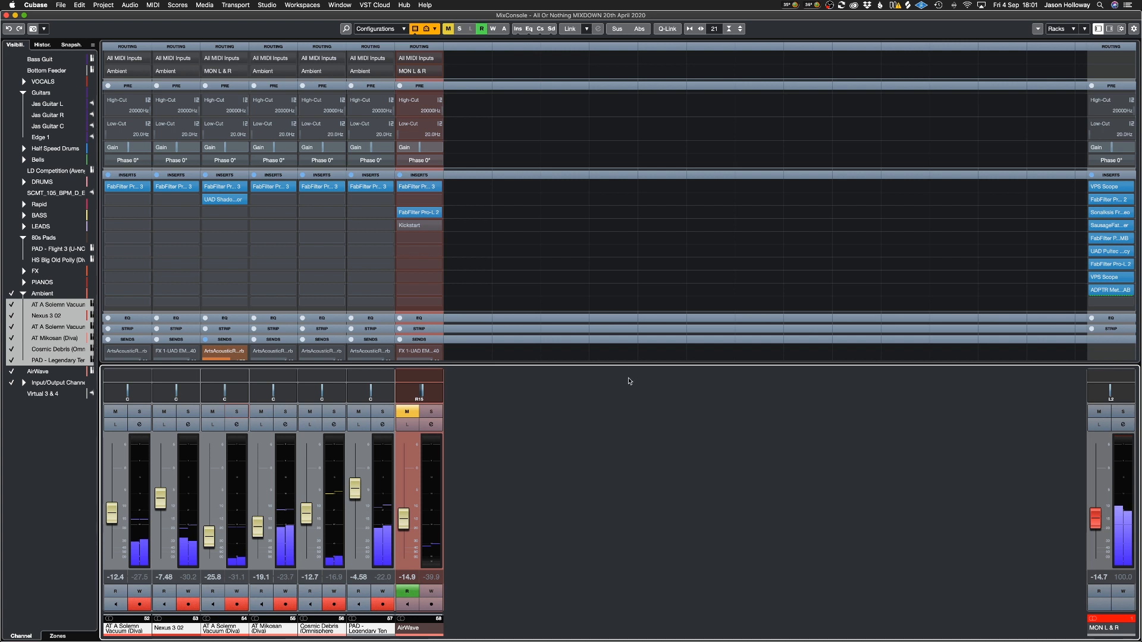
{"action": "left_click", "coordinate": [407, 412]}
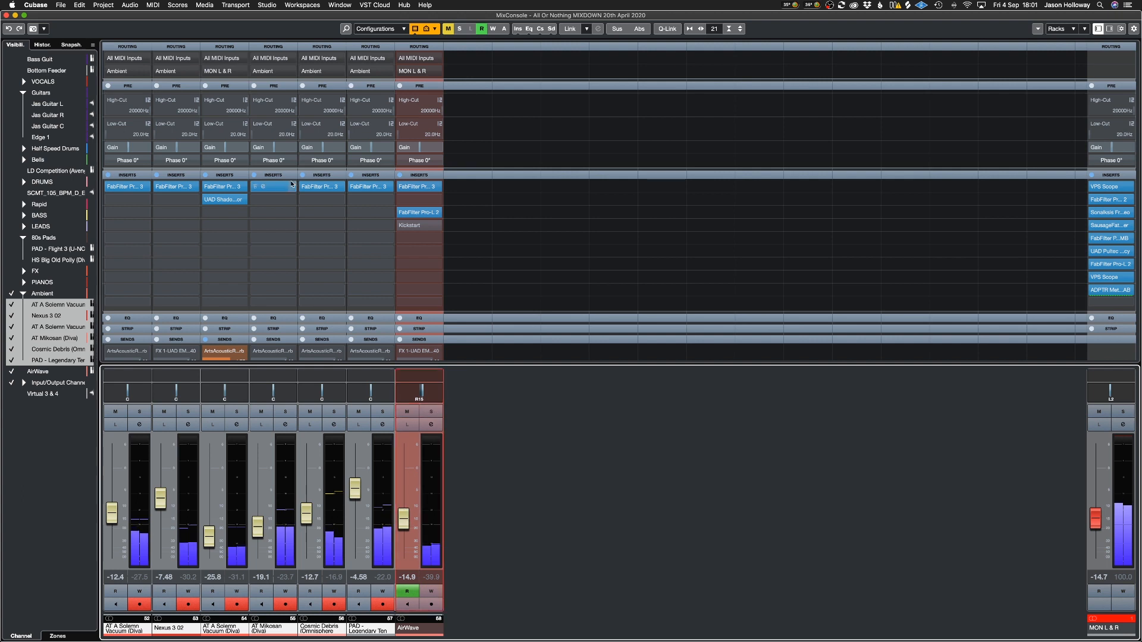
Switch to the LGTV Arrangement workspace, shrink the tall tracks to fit the track list, and enlarge the timeline horizontally.
{"action": "left_click", "coordinate": [303, 5]}
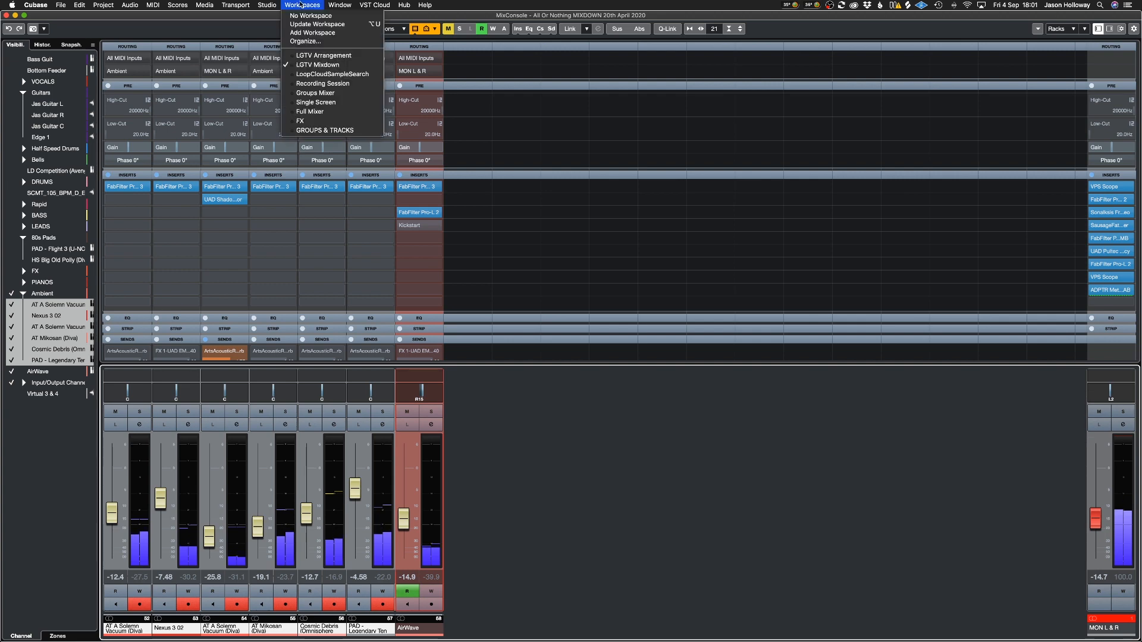
{"action": "left_click", "coordinate": [333, 56]}
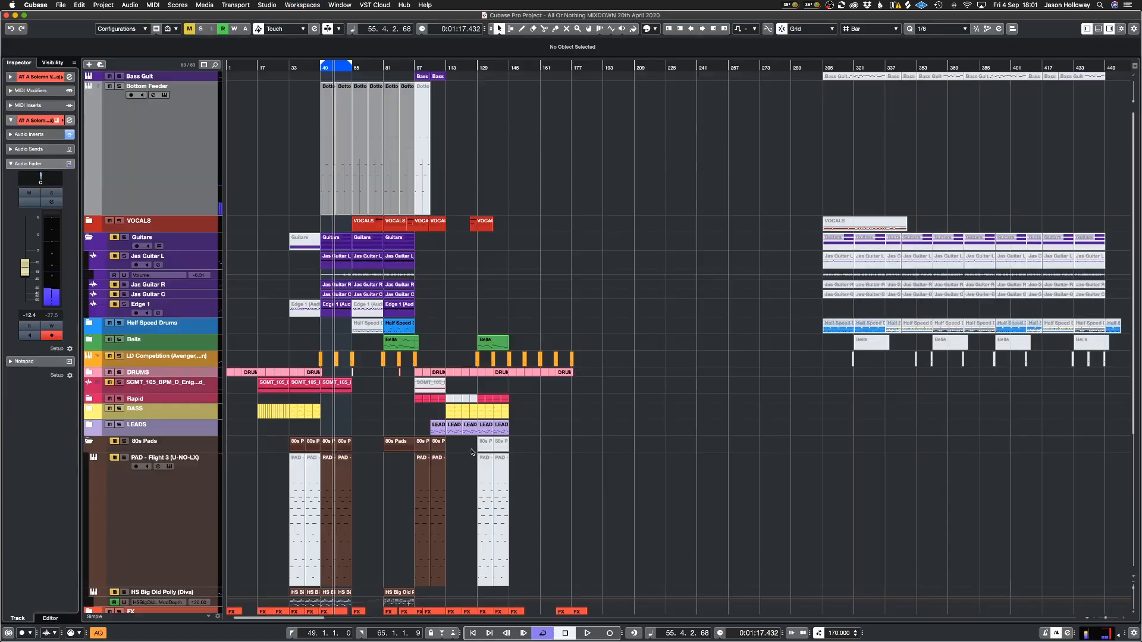
{"action": "key", "text": "shift+g"}
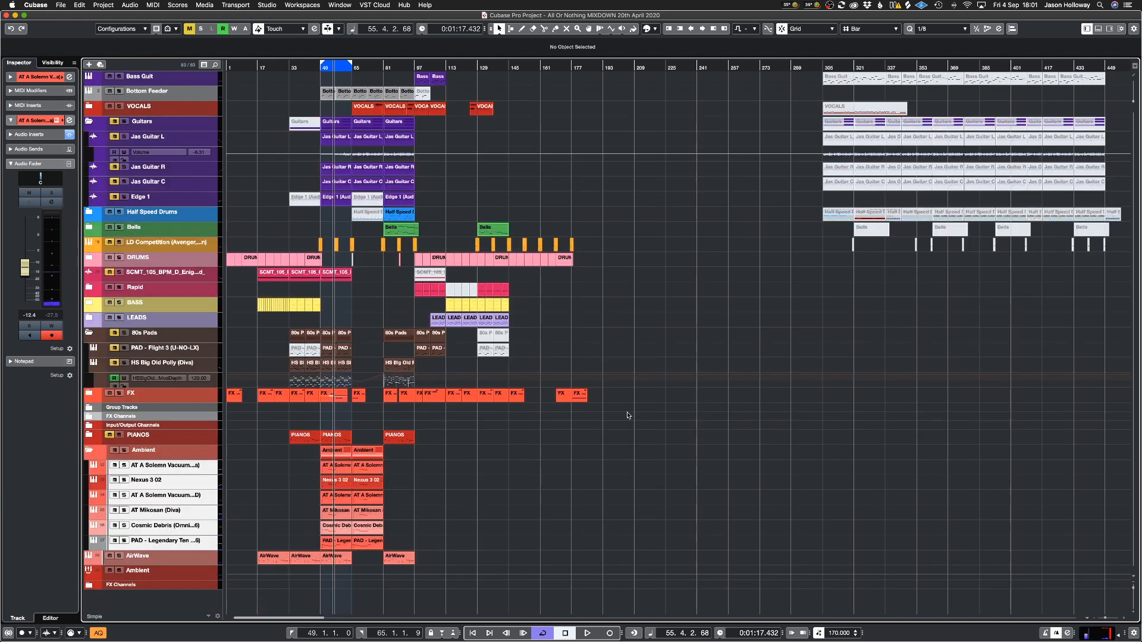
{"action": "key", "text": "h"}
{"action": "key", "text": "h"}
{"action": "key", "text": "h"}
{"action": "key", "text": "h"}
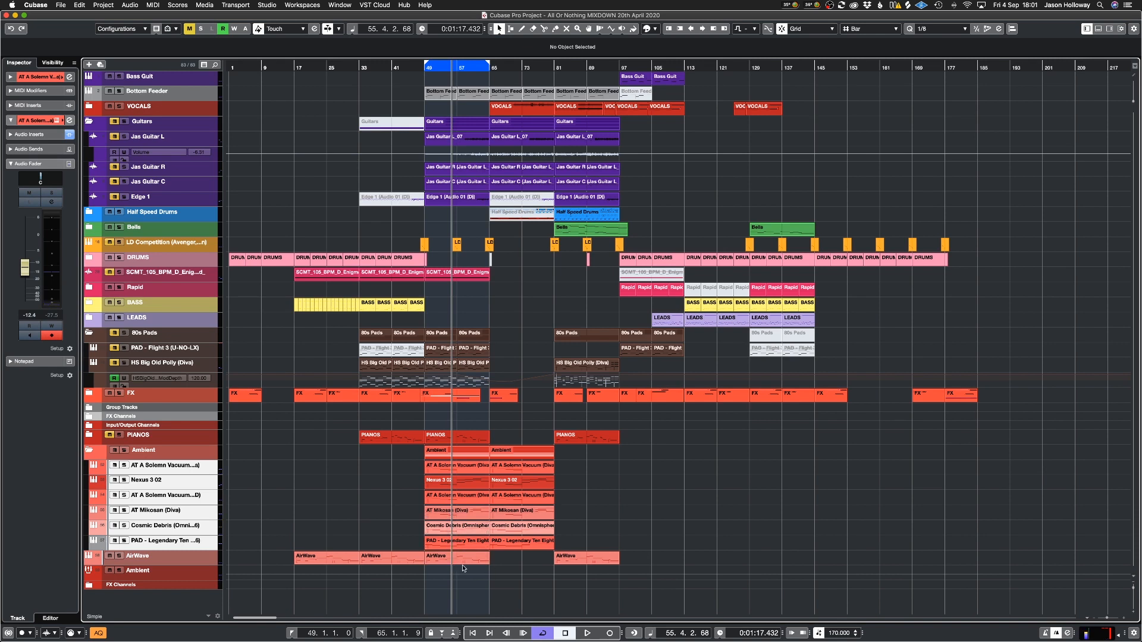
Unmute the 80s Pads folder and play from bar 49 to hear it with the ambient layers, stopping after a few bars.
{"action": "left_click", "coordinate": [114, 333]}
{"action": "key", "text": "KP_1"}
{"action": "key", "text": "space"}
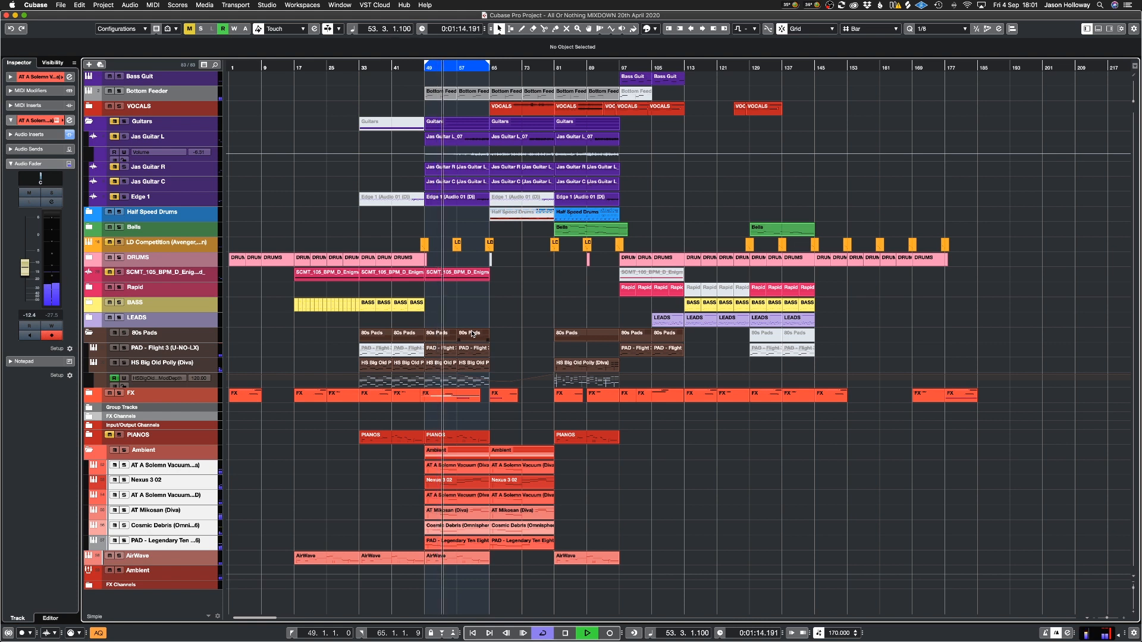
{"action": "key", "text": "space"}
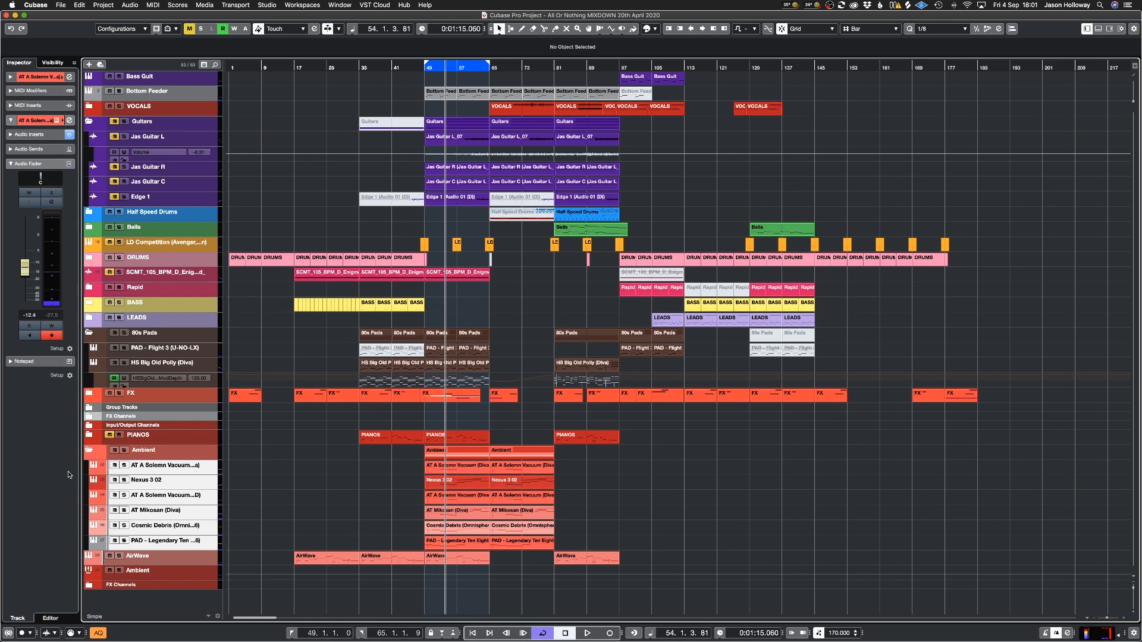
Unmute the PIANOS folder, play from bar 49, and solo PIANOS during playback.
{"action": "left_click", "coordinate": [110, 435]}
{"action": "key", "text": "KP_1"}
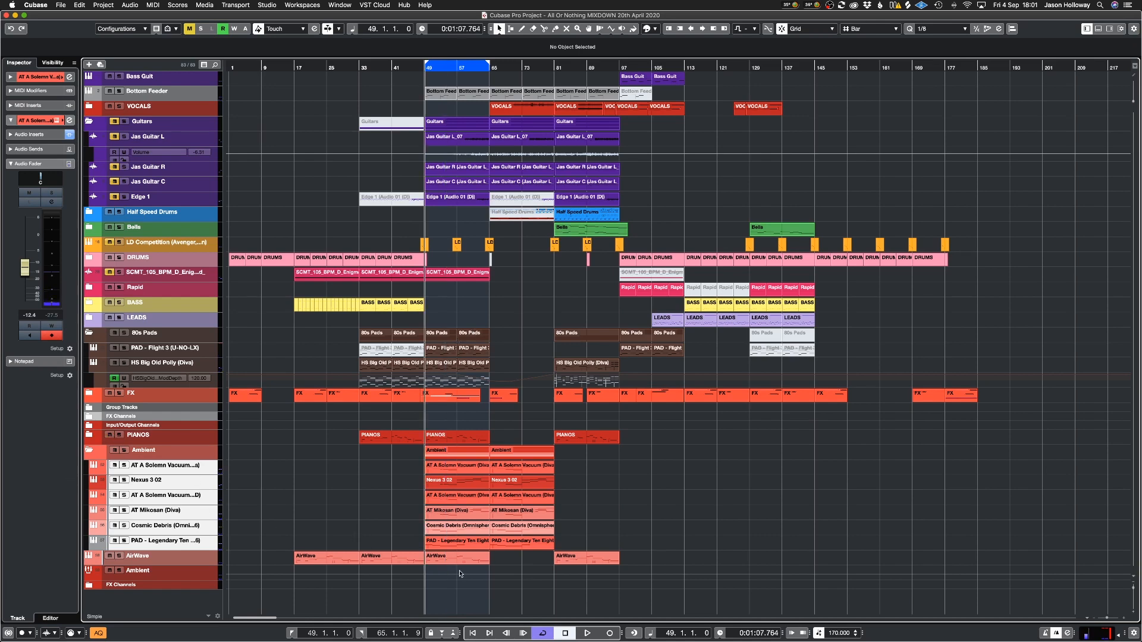
{"action": "key", "text": "space"}
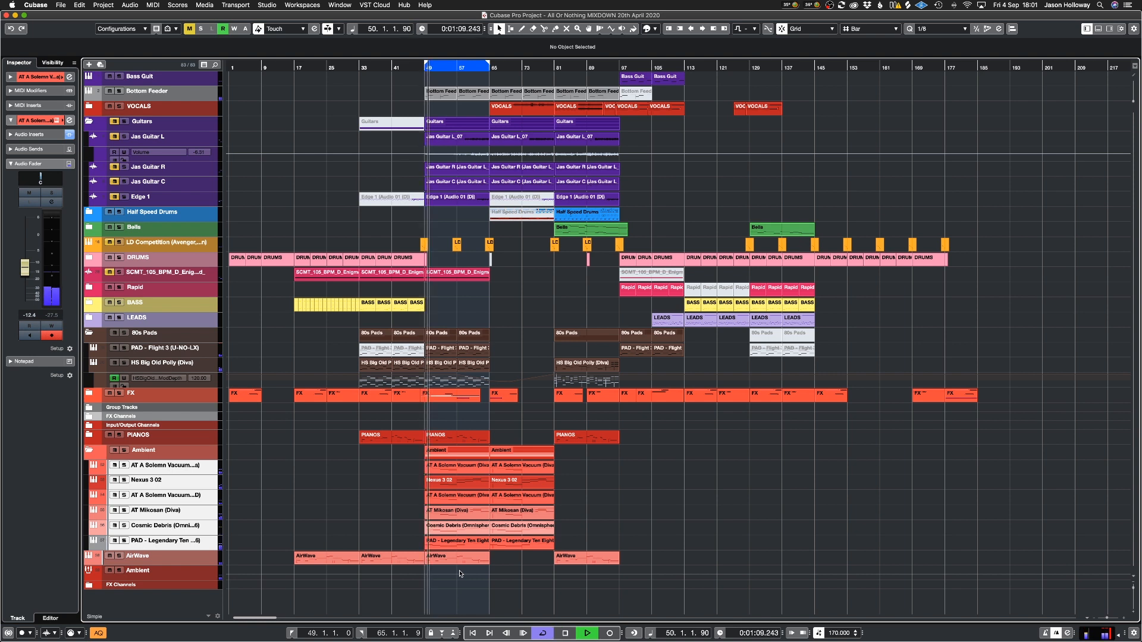
{"action": "left_click", "coordinate": [119, 436]}
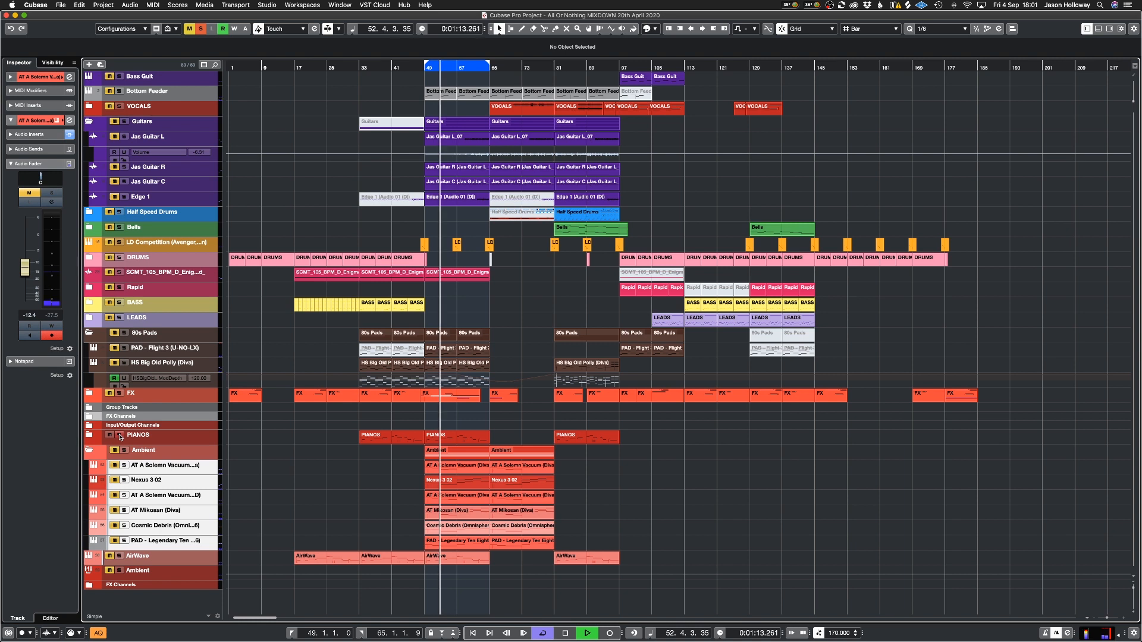
Clear the solo on the PIANOS folder to hear it with the other layers, and stop playback after a few bars.
{"action": "left_click", "coordinate": [119, 435]}
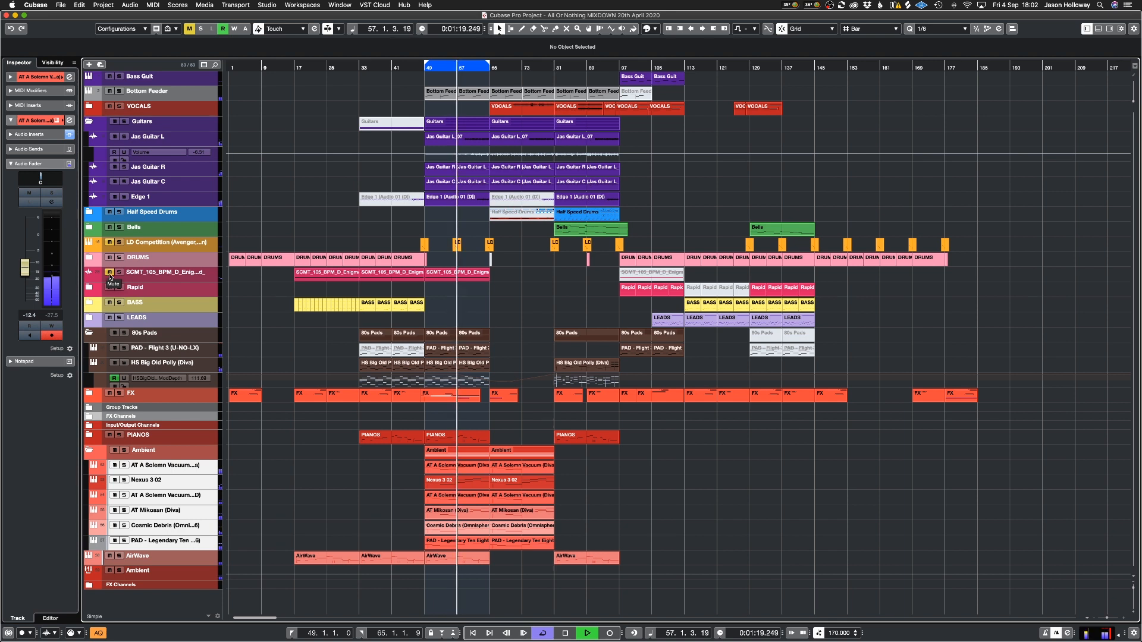
{"action": "key", "text": "space"}
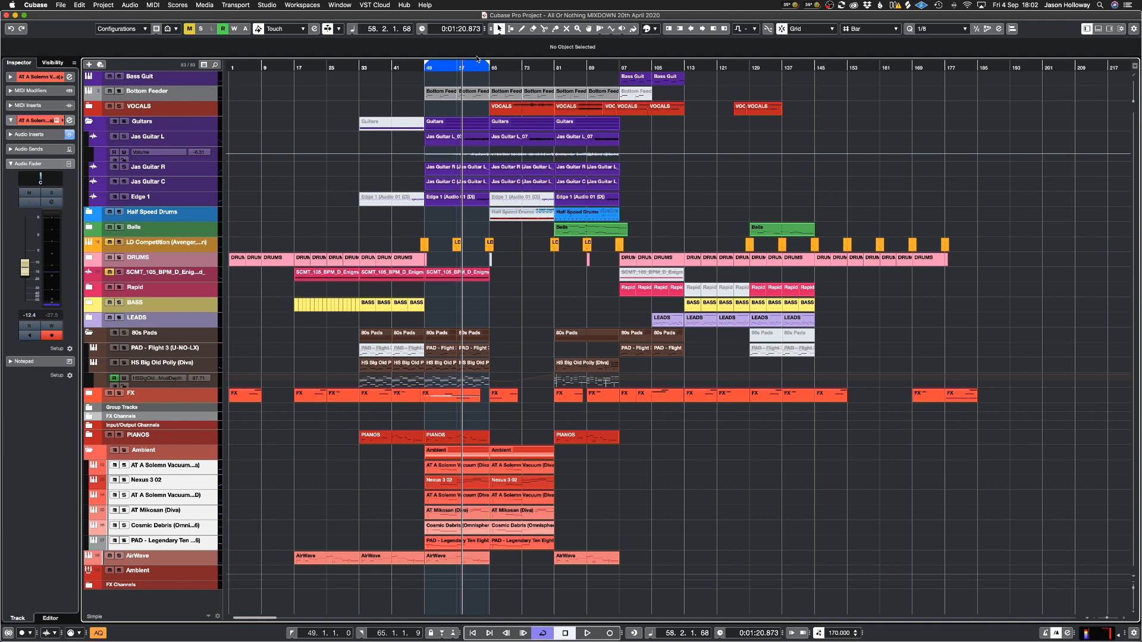
Turn off cycle mode and play from bar 63 through the transition into the next section, stopping at bar 74.
{"action": "key", "text": "KP_Divide"}
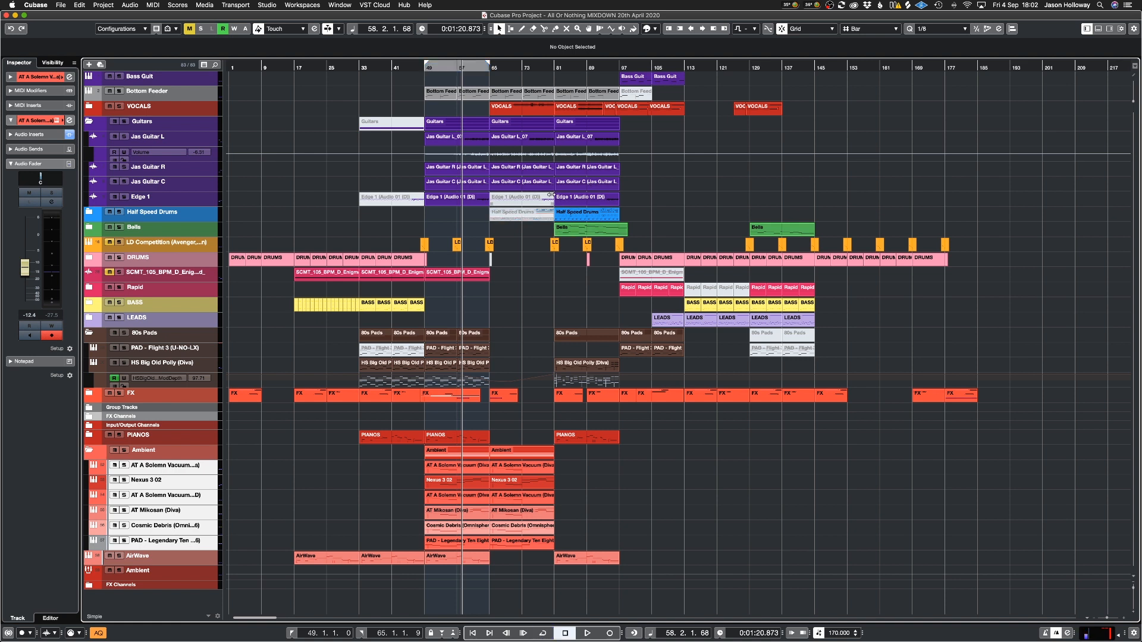
{"action": "left_click", "coordinate": [486, 70]}
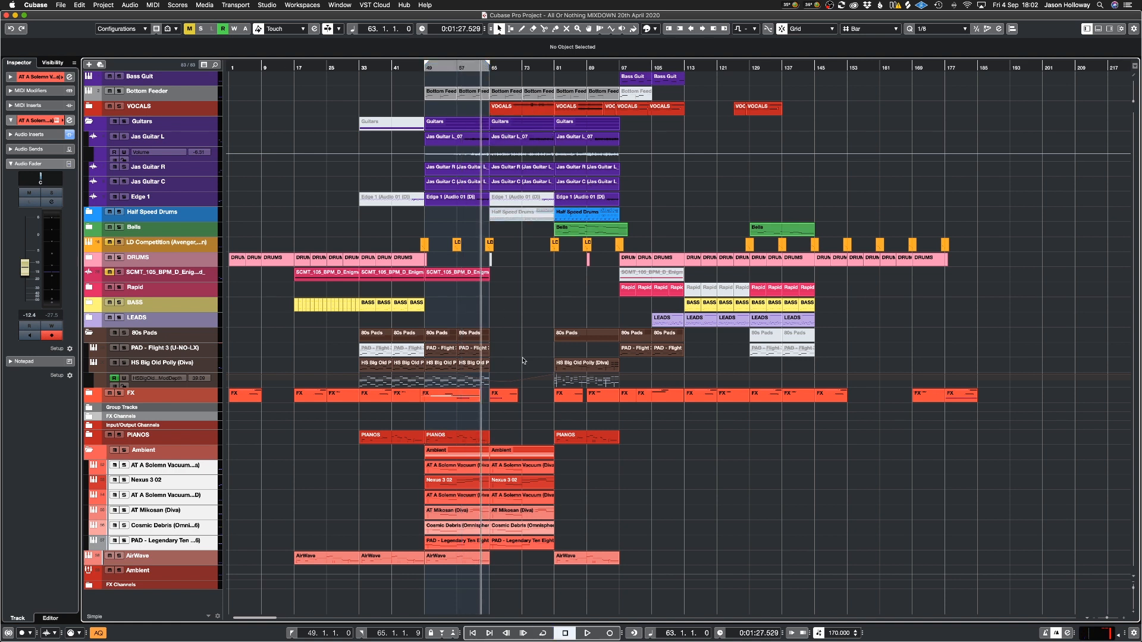
{"action": "key", "text": "space"}
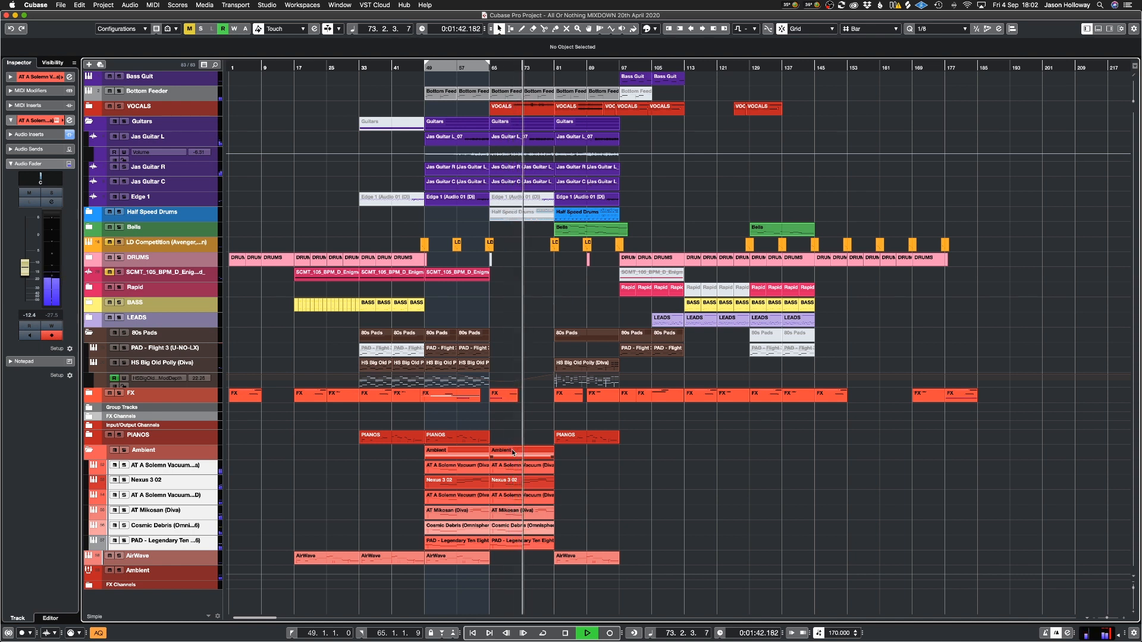
{"action": "key", "text": "space"}
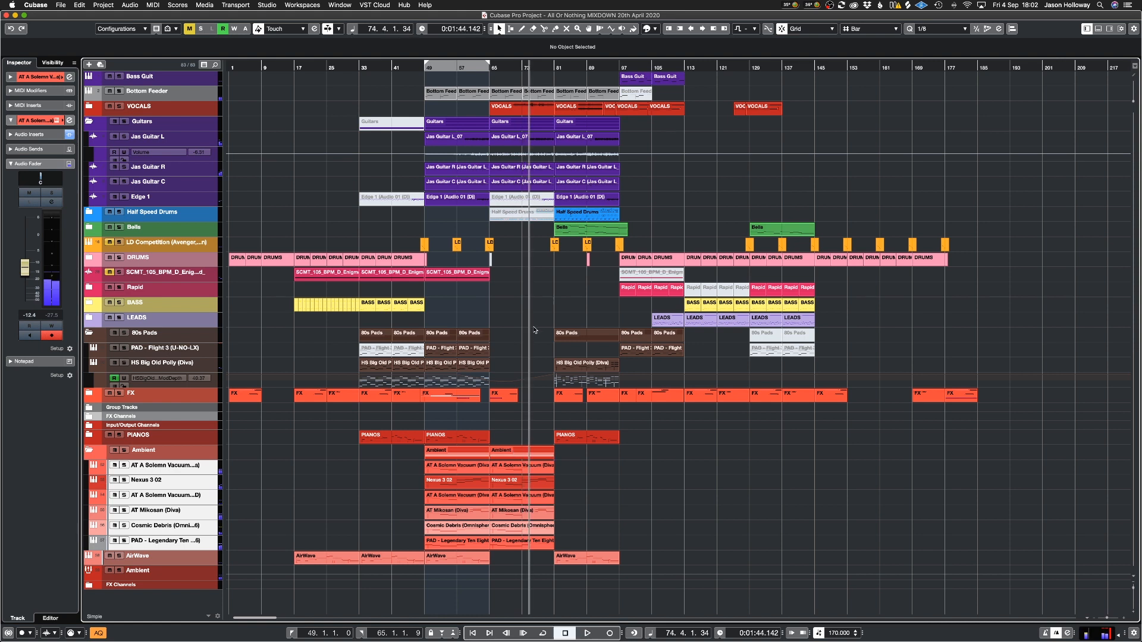